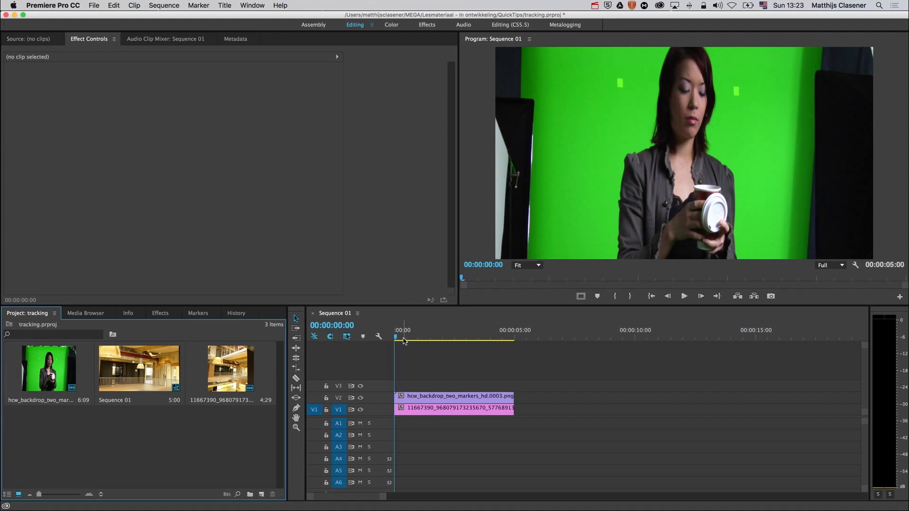
# - Scrub through the green-screen shot and briefly hide track V2 to examine the background photo on V1
pyautogui.moveTo(396, 339)
pyautogui.mouseDown()
pyautogui.moveTo(434, 338)
pyautogui.moveTo(395, 339)
pyautogui.mouseUp()
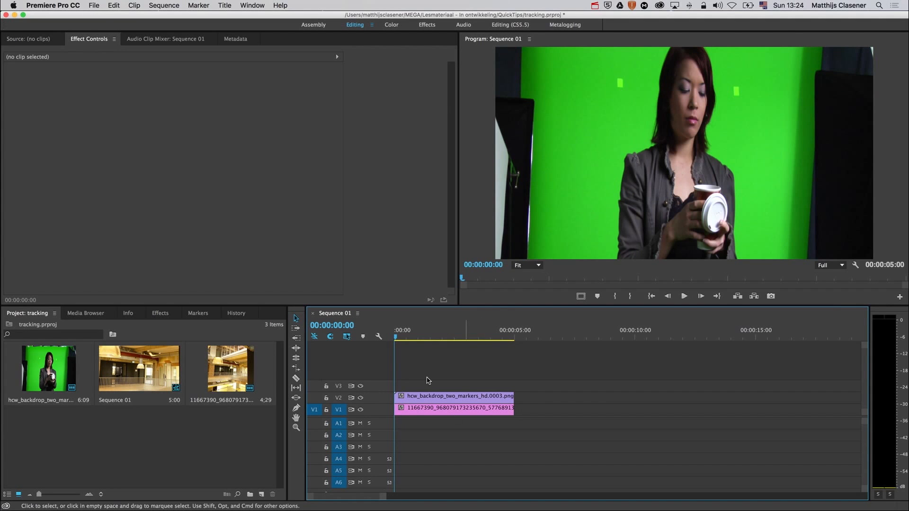
pyautogui.moveTo(397, 338)
pyautogui.mouseDown()
pyautogui.moveTo(483, 338)
pyautogui.moveTo(379, 339)
pyautogui.mouseUp()
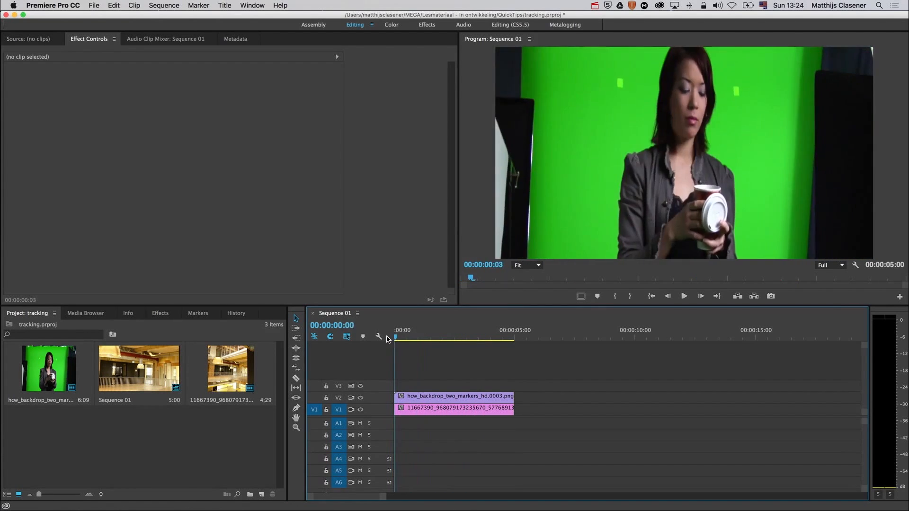
pyautogui.click(361, 398)
pyautogui.hscroll(1, 413, 341)
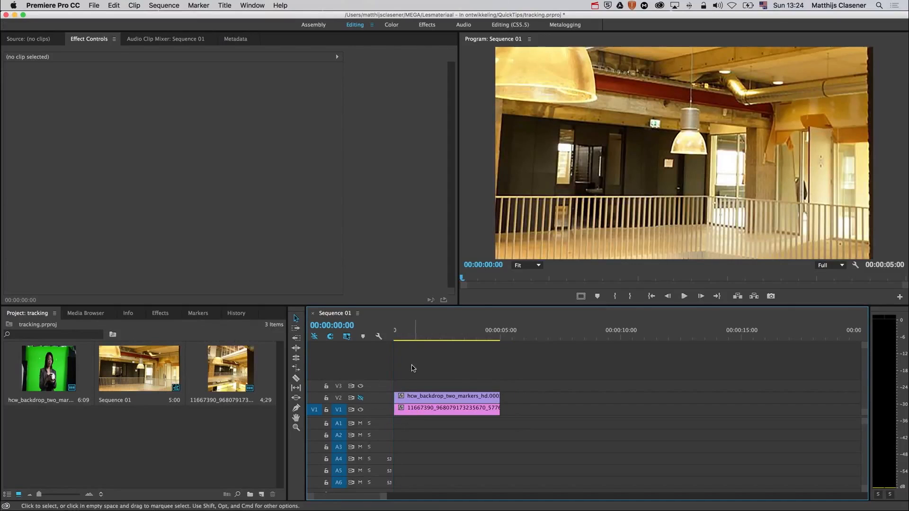
pyautogui.hscroll(-1, 414, 341)
pyautogui.moveTo(399, 338); pyautogui.dragTo(386, 383)
pyautogui.click(361, 401)
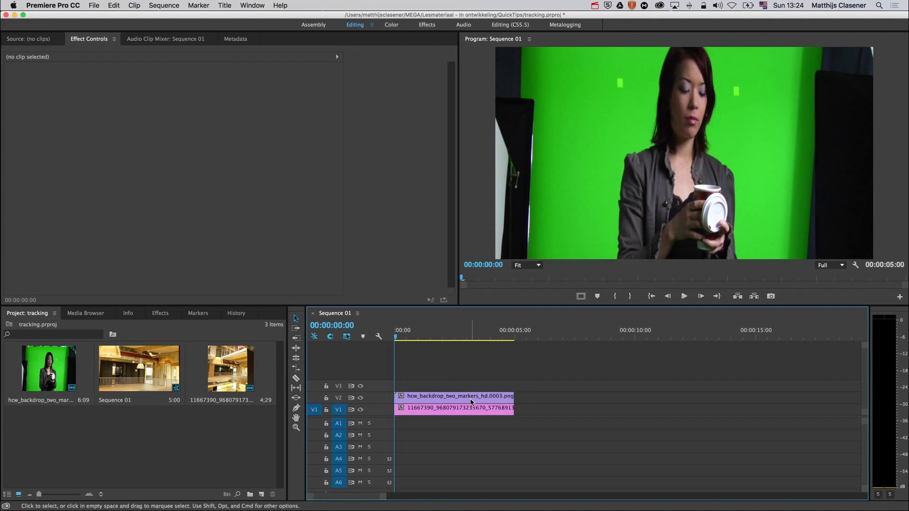
pyautogui.click(398, 339)
pyautogui.moveTo(397, 340)
pyautogui.mouseDown()
pyautogui.moveTo(467, 342)
pyautogui.moveTo(396, 342)
pyautogui.mouseUp()
# - Create a new title and draw a small white rectangle over each of the two tracking markers, about 29 by 37 for the first
pyautogui.click(261, 495)
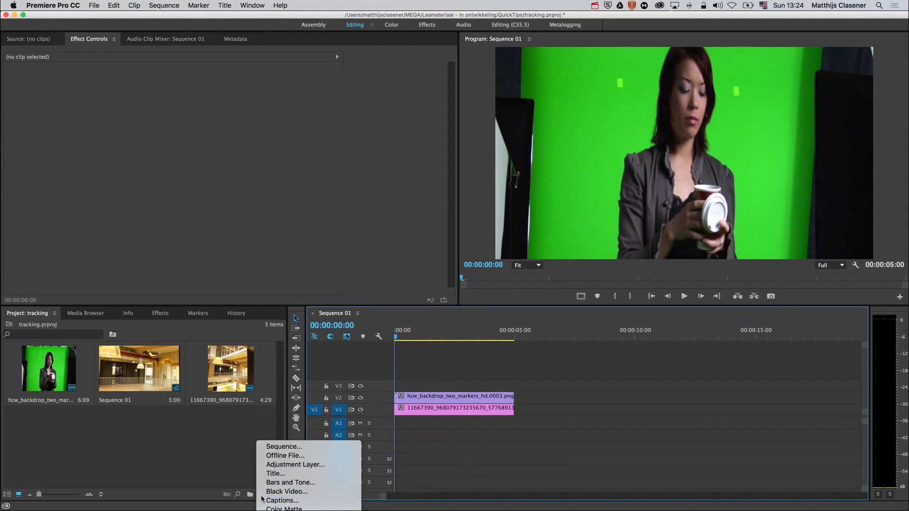
pyautogui.click(280, 474)
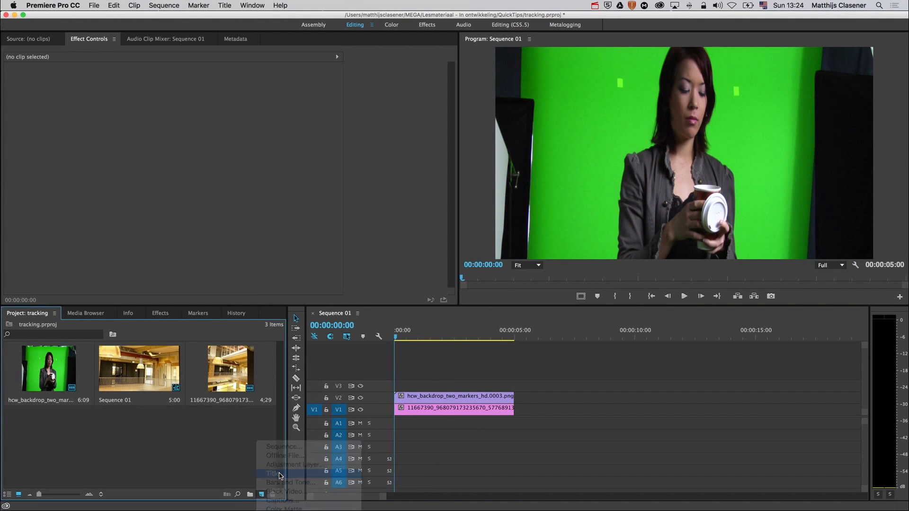
pyautogui.click(505, 311)
pyautogui.click(504, 312)
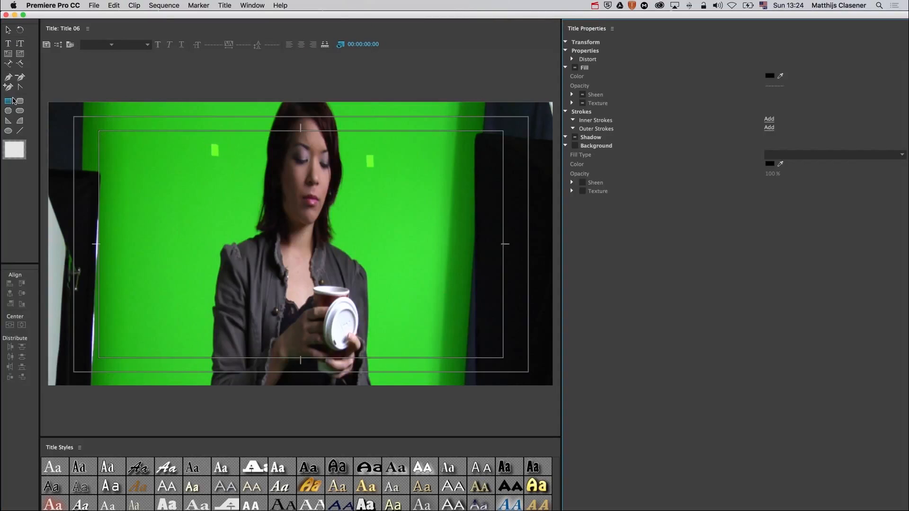
pyautogui.moveTo(210, 142); pyautogui.dragTo(221, 157)
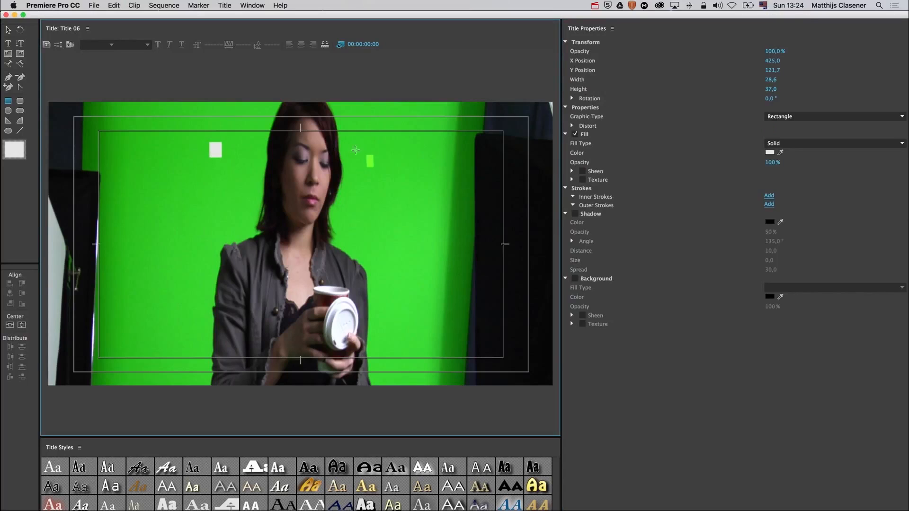
pyautogui.moveTo(366, 154); pyautogui.dragTo(376, 167)
pyautogui.click(6, 14)
# - Place the new title on track V3 at the start of the sequence, above the green-screen clip
pyautogui.click(58, 437)
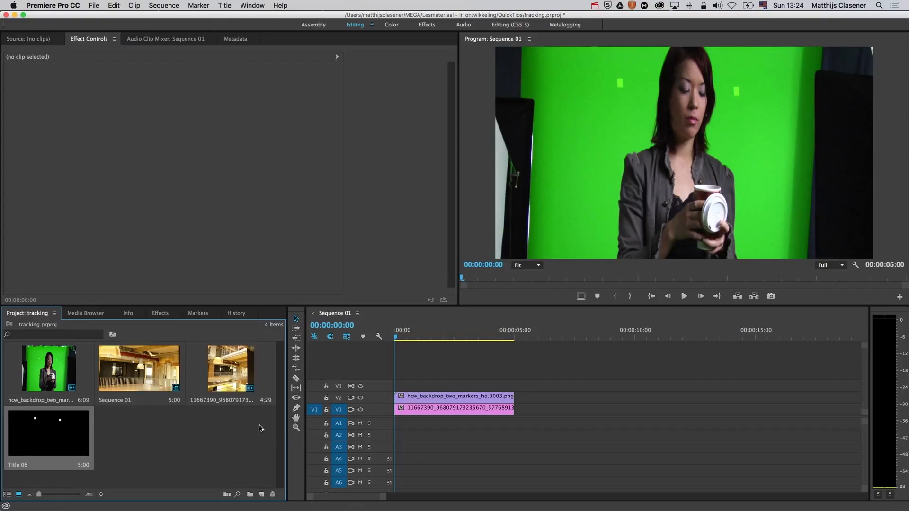
pyautogui.moveTo(83, 434); pyautogui.dragTo(394, 384)
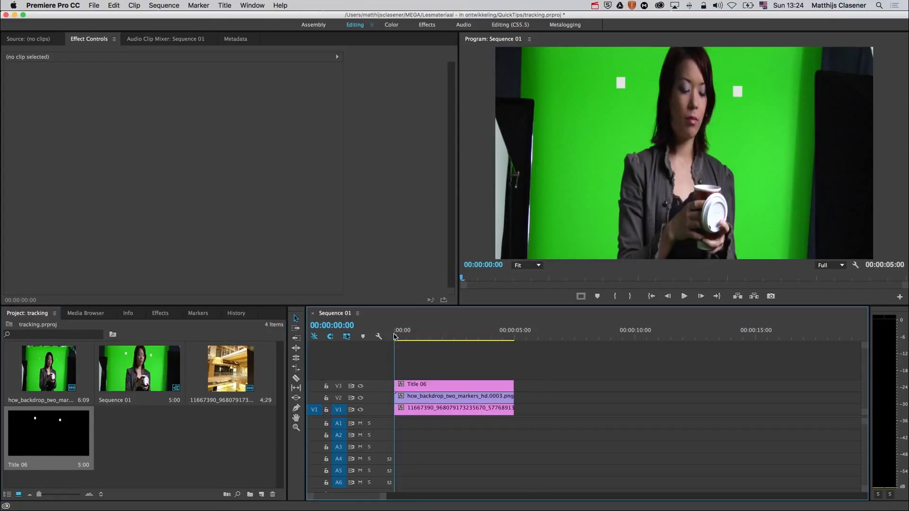
pyautogui.moveTo(400, 342)
pyautogui.mouseDown()
pyautogui.moveTo(423, 337)
pyautogui.moveTo(387, 338)
pyautogui.moveTo(447, 339)
pyautogui.moveTo(388, 337)
pyautogui.moveTo(492, 339)
pyautogui.moveTo(387, 338)
pyautogui.mouseUp()
# - Turn on keyframing for the Position, Scale and Rotation of the V3 title at the first frame
pyautogui.click(426, 384)
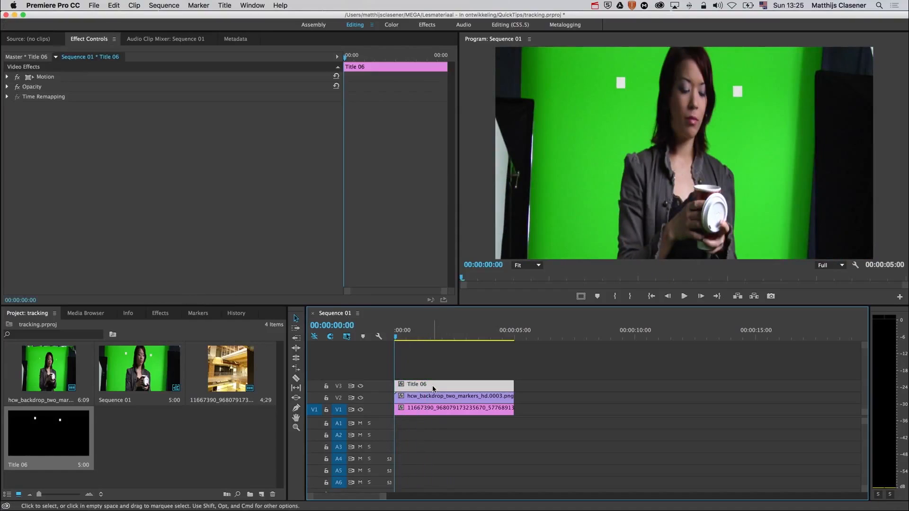
pyautogui.click(7, 76)
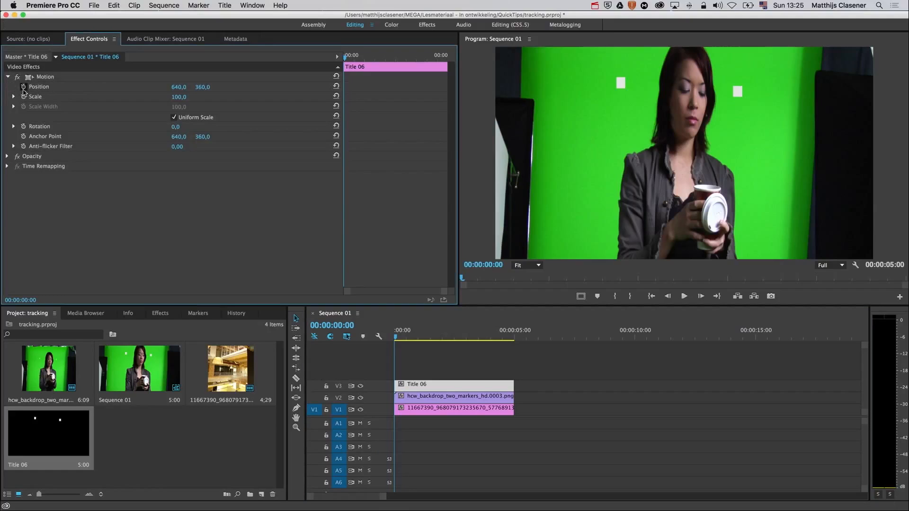
pyautogui.click(24, 86)
pyautogui.click(23, 97)
pyautogui.click(23, 127)
# - At 00:00:00:13, match the title to the markers with rotation 15° and position 638, 382, and add a scale keyframe at 100
pyautogui.press('Right')
pyautogui.press('Right')
pyautogui.press('Right')
pyautogui.press('Right')
pyautogui.press('Right')
pyautogui.press('Right')
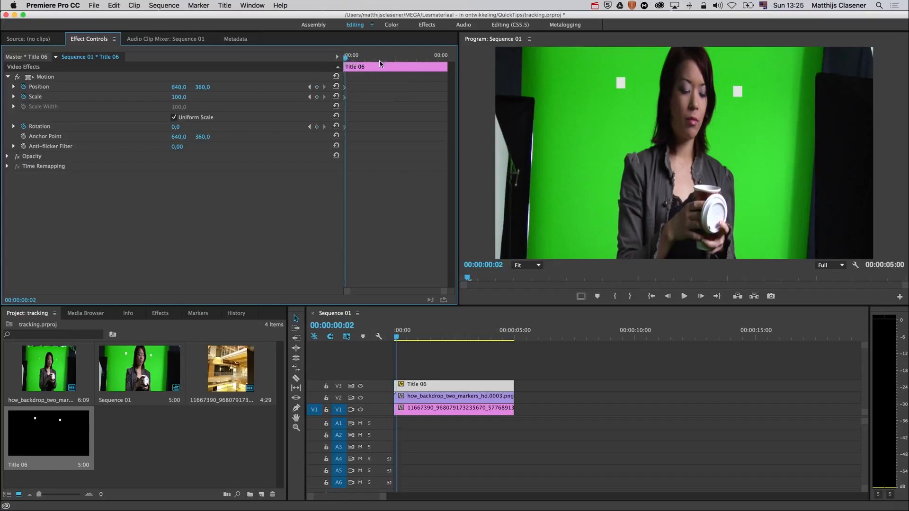
pyautogui.press('Right')
pyautogui.press('Right')
pyautogui.press('Right')
pyautogui.press('Right')
pyautogui.press('Right')
pyautogui.press('Right')
pyautogui.press('Right')
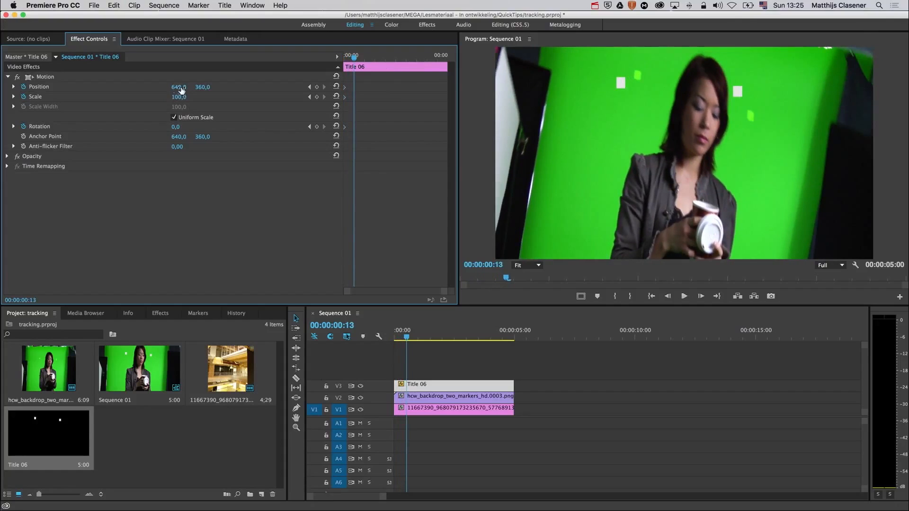
pyautogui.moveTo(175, 127)
pyautogui.mouseDown()
pyautogui.moveTo(184, 127)
pyautogui.moveTo(176, 127)
pyautogui.mouseUp()
pyautogui.moveTo(179, 87); pyautogui.dragTo(213, 87)
pyautogui.click(318, 97)
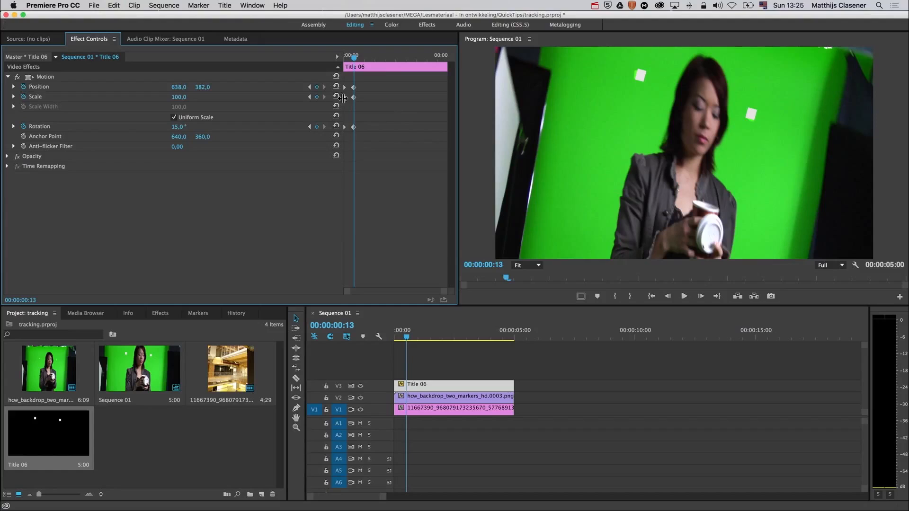
# - At 00:00:01:02, realign the title to the markers with rotation 37°, position 700, 567 and scale 112
pyautogui.press('Right')
pyautogui.press('Right')
pyautogui.press('Right')
pyautogui.press('Right')
pyautogui.press('Right')
pyautogui.press('Right')
pyautogui.press('Right')
pyautogui.press('Right')
pyautogui.press('Right')
pyautogui.press('Right')
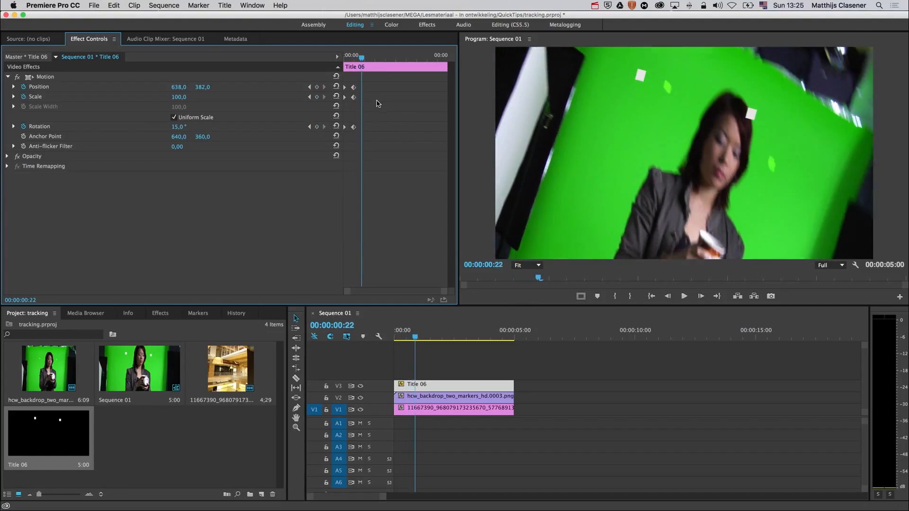
pyautogui.press('Right')
pyautogui.press('Right')
pyautogui.press('Right')
pyautogui.press('Right')
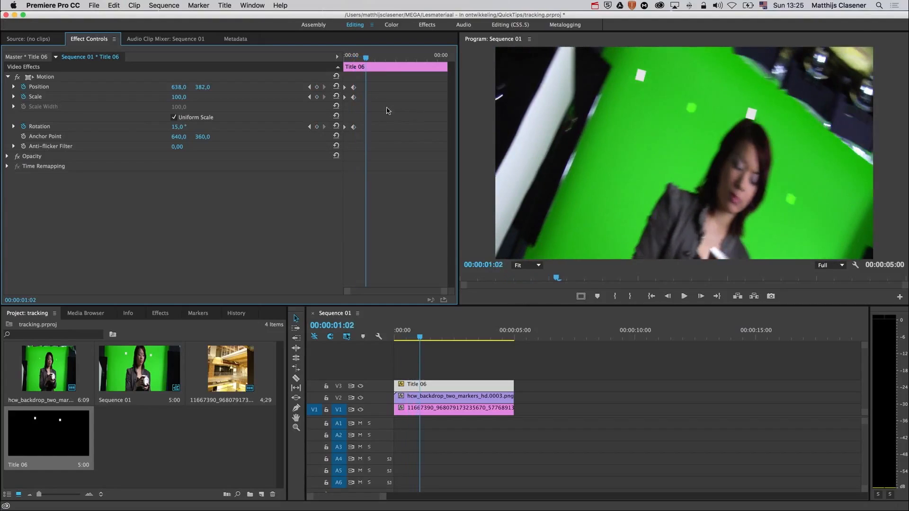
pyautogui.moveTo(177, 91); pyautogui.dragTo(178, 91)
pyautogui.moveTo(179, 127); pyautogui.dragTo(185, 126)
pyautogui.moveTo(190, 90); pyautogui.dragTo(142, 91)
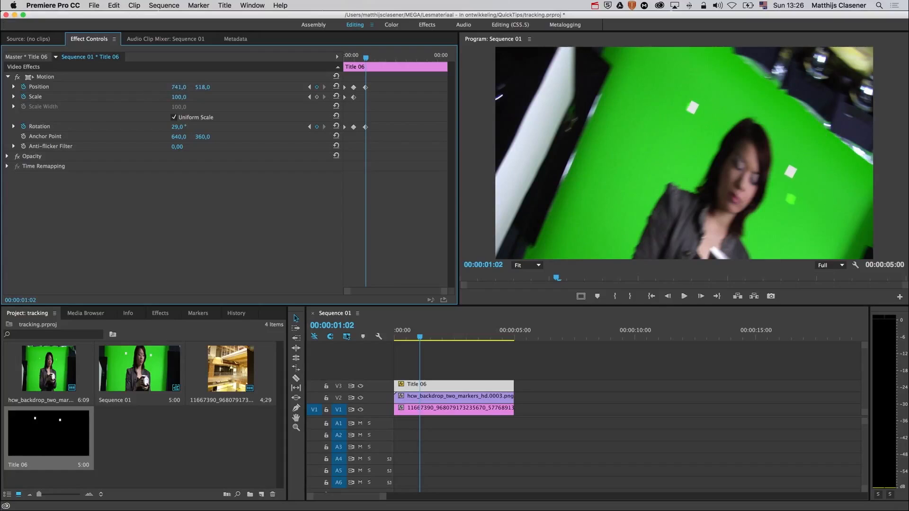
pyautogui.moveTo(177, 127); pyautogui.dragTo(184, 127)
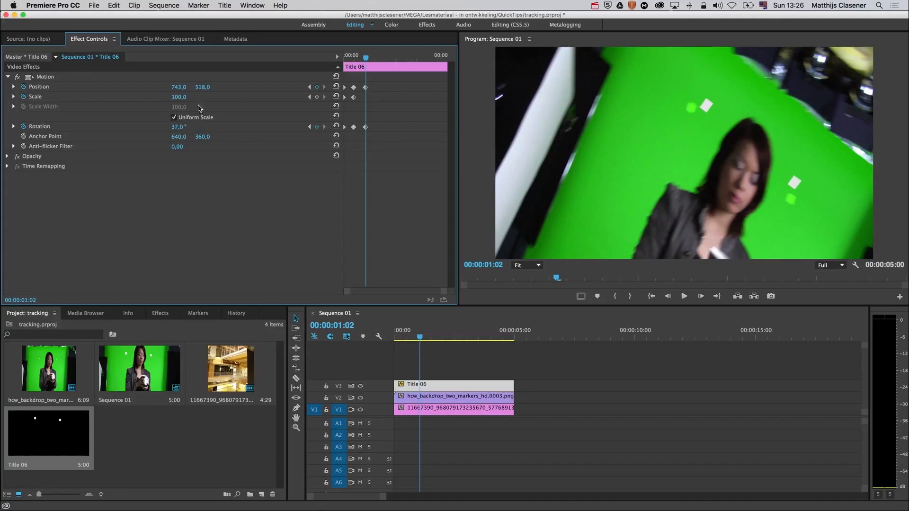
pyautogui.moveTo(179, 96)
pyautogui.mouseDown()
pyautogui.moveTo(205, 87)
pyautogui.moveTo(172, 88)
pyautogui.mouseUp()
pyautogui.moveTo(179, 97); pyautogui.dragTo(181, 97)
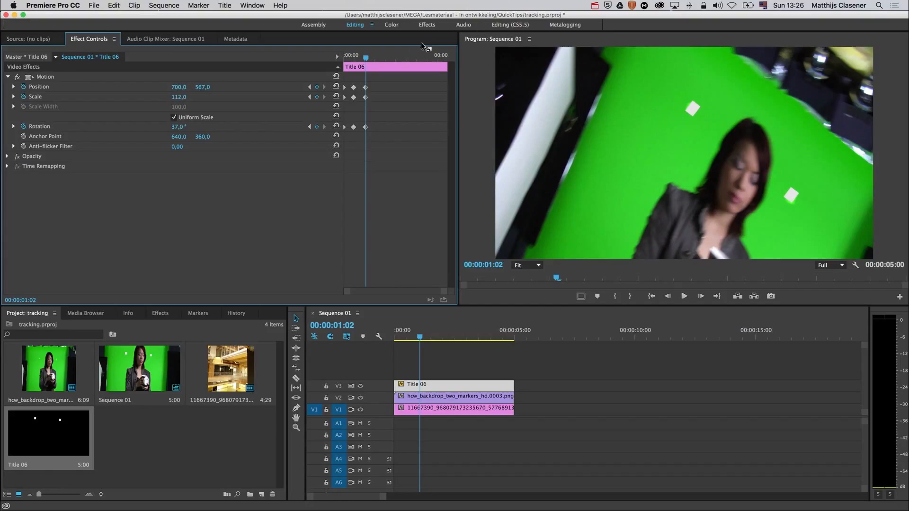
# - Shortly after the 00:00:01:02 keyframes, adjust the title's rotation, position and scale to fit the markers again
pyautogui.moveTo(366, 59); pyautogui.dragTo(375, 60)
pyautogui.moveTo(178, 127); pyautogui.dragTo(181, 128)
pyautogui.moveTo(182, 88); pyautogui.dragTo(200, 88)
pyautogui.moveTo(204, 88); pyautogui.dragTo(218, 88)
pyautogui.moveTo(178, 127); pyautogui.dragTo(180, 128)
pyautogui.moveTo(179, 88); pyautogui.dragTo(176, 97)
# - At about 2 seconds, realign the title's position and rotation to the markers and add a scale keyframe at 114
pyautogui.moveTo(375, 58); pyautogui.dragTo(388, 59)
pyautogui.moveTo(178, 87); pyautogui.dragTo(106, 87)
pyautogui.moveTo(203, 87); pyautogui.dragTo(191, 88)
pyautogui.moveTo(178, 128); pyautogui.dragTo(180, 127)
pyautogui.moveTo(178, 88); pyautogui.dragTo(206, 87)
pyautogui.click(317, 97)
# - At 00:00:02:15, set the title's rotation to 37° and position to 490, 443, and add a scale keyframe at 114
pyautogui.moveTo(387, 57); pyautogui.dragTo(398, 58)
pyautogui.moveTo(178, 127); pyautogui.dragTo(173, 127)
pyautogui.moveTo(178, 88); pyautogui.dragTo(212, 88)
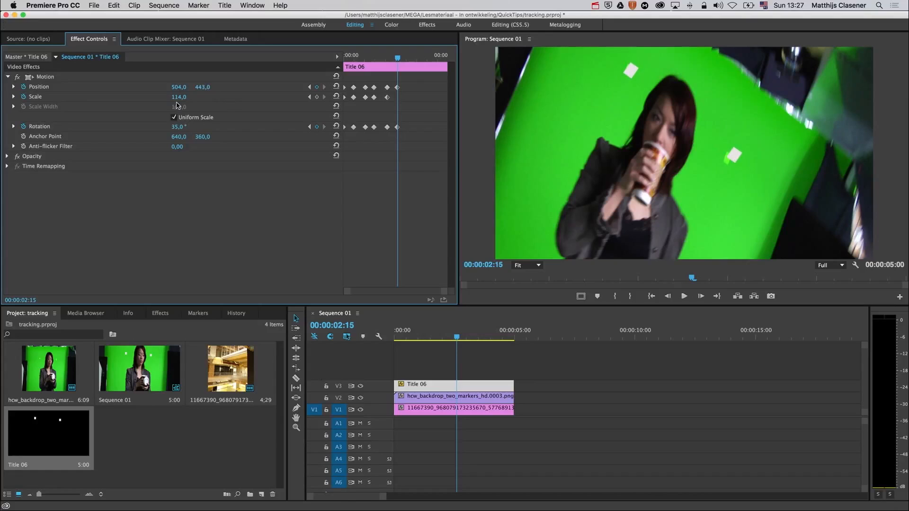
pyautogui.moveTo(178, 127); pyautogui.dragTo(179, 127)
pyautogui.moveTo(179, 87); pyautogui.dragTo(176, 87)
pyautogui.click(318, 97)
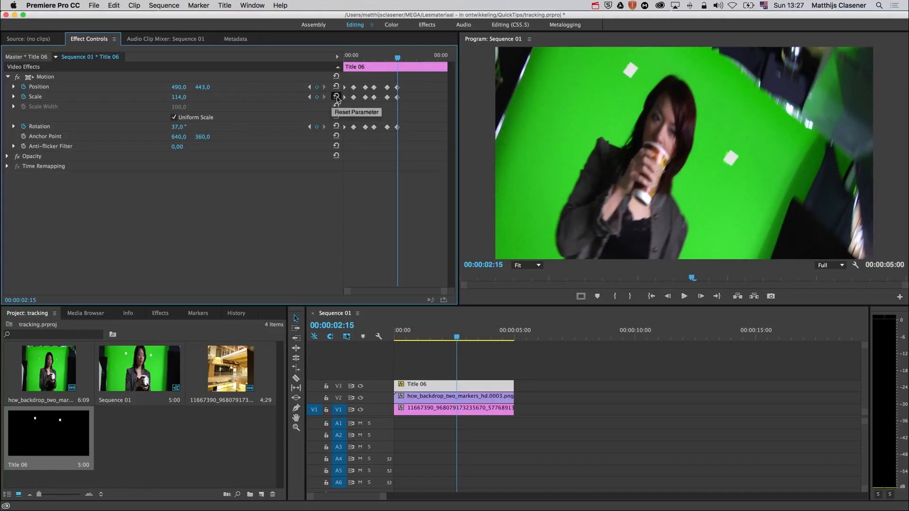
# - At 00:00:03:02, set the title's rotation to 11° and adjust its position and scale to cover the markers
pyautogui.press('space')
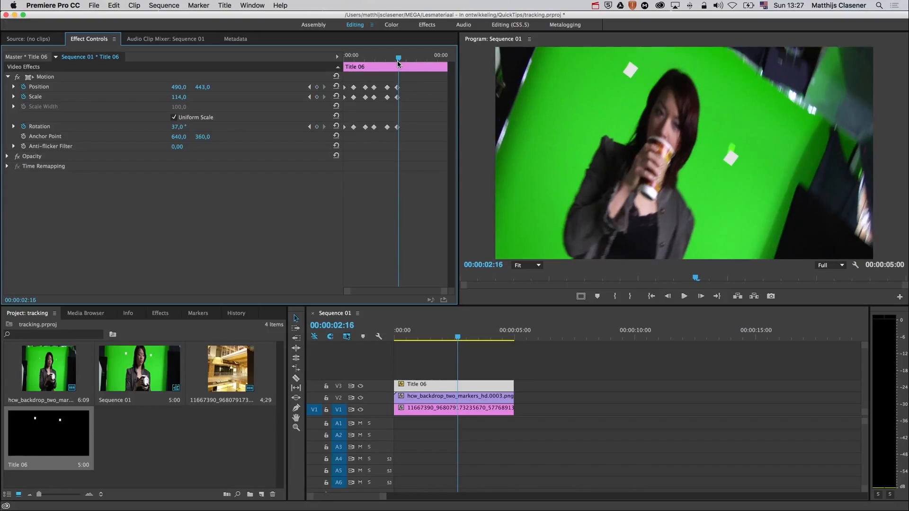
pyautogui.press('space')
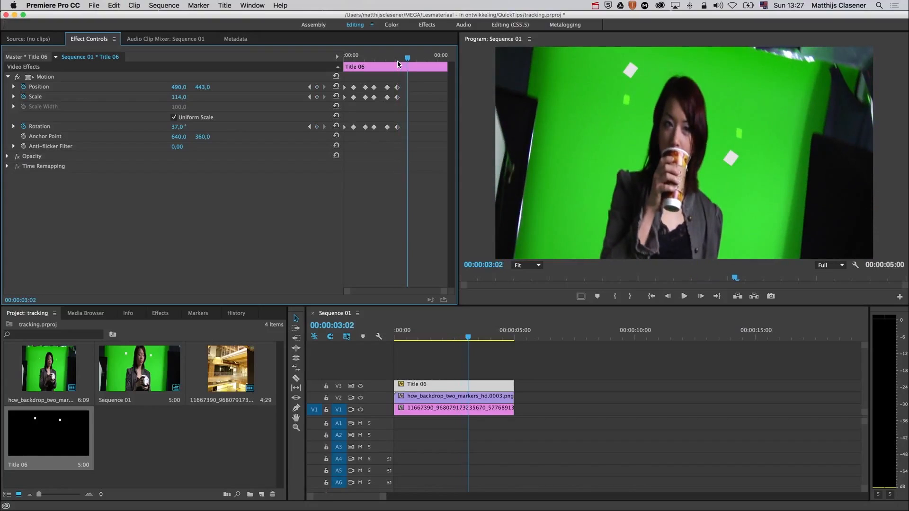
pyautogui.moveTo(175, 130); pyautogui.dragTo(168, 127)
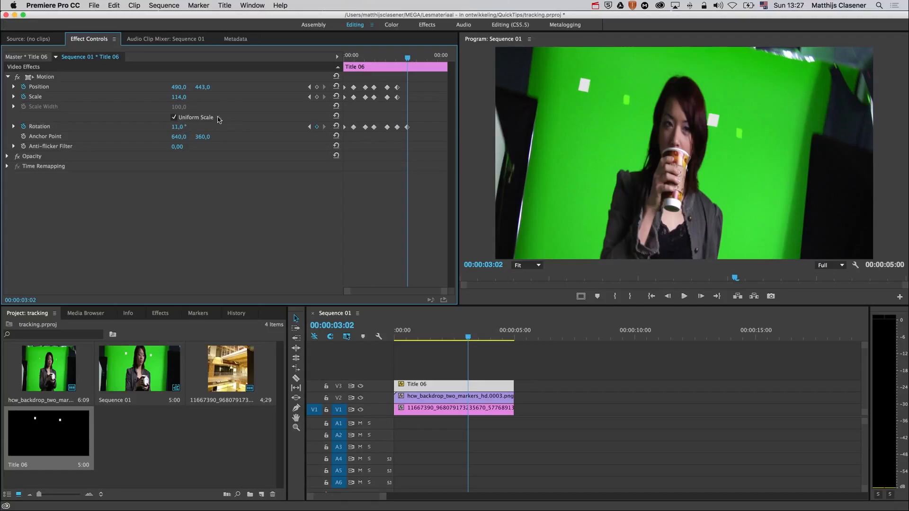
pyautogui.moveTo(179, 87); pyautogui.dragTo(209, 88)
pyautogui.moveTo(179, 98); pyautogui.dragTo(173, 98)
pyautogui.moveTo(186, 88); pyautogui.dragTo(198, 88)
# - Between 00:00:03:02 and 00:00:03:16, adjust the title's rotation and position to the markers and add a scale keyframe
pyautogui.moveTo(408, 58); pyautogui.dragTo(414, 58)
pyautogui.moveTo(178, 127); pyautogui.dragTo(171, 126)
pyautogui.moveTo(184, 88); pyautogui.dragTo(197, 88)
pyautogui.click(317, 97)
# - At 00:00:03:16, match the title to the markers with rotation -18°, position about 604, 332 and scale 100
pyautogui.moveTo(415, 58); pyautogui.dragTo(420, 58)
pyautogui.press('Left')
pyautogui.moveTo(179, 127); pyautogui.dragTo(173, 127)
pyautogui.moveTo(183, 87); pyautogui.dragTo(182, 88)
pyautogui.moveTo(206, 88)
pyautogui.mouseDown()
pyautogui.moveTo(171, 87)
pyautogui.moveTo(186, 101)
pyautogui.moveTo(176, 97)
pyautogui.moveTo(184, 101)
pyautogui.moveTo(180, 127)
pyautogui.mouseUp()
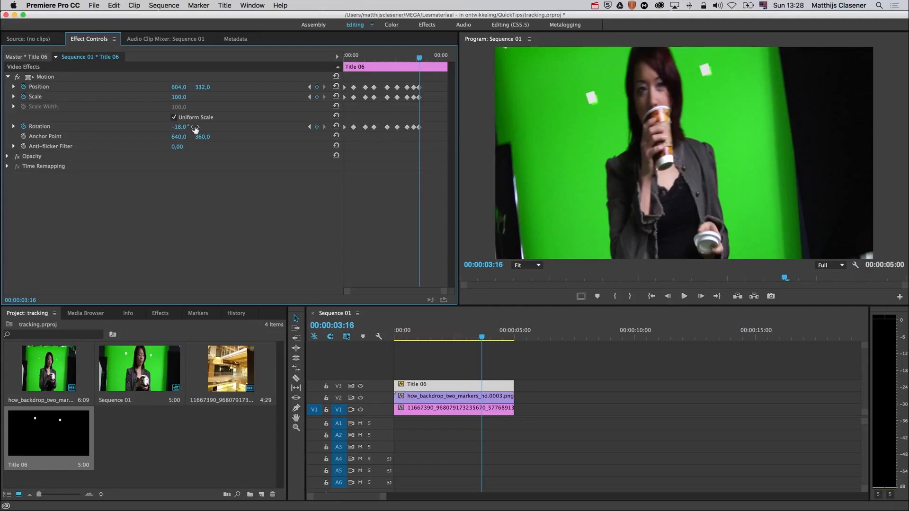
pyautogui.moveTo(178, 87); pyautogui.dragTo(182, 87)
# - Just before 4 seconds, fine-tune the title's rotation and position over the markers and add a scale keyframe
pyautogui.moveTo(420, 58); pyautogui.dragTo(426, 58)
pyautogui.moveTo(180, 127); pyautogui.dragTo(176, 127)
pyautogui.moveTo(178, 87); pyautogui.dragTo(187, 87)
pyautogui.moveTo(179, 127); pyautogui.dragTo(178, 127)
pyautogui.moveTo(178, 87)
pyautogui.mouseDown()
pyautogui.moveTo(200, 88)
pyautogui.moveTo(167, 87)
pyautogui.mouseUp()
pyautogui.click(317, 97)
# - About eight frames further on, keyframe the title's rotation, position and scale to follow the markers
pyautogui.press('Right')
pyautogui.press('Right')
pyautogui.press('Right')
pyautogui.press('Right')
pyautogui.press('Right')
pyautogui.press('Right')
pyautogui.press('Right')
pyautogui.press('Right')
pyautogui.moveTo(179, 127); pyautogui.dragTo(175, 127)
pyautogui.moveTo(182, 89); pyautogui.dragTo(193, 88)
pyautogui.moveTo(203, 87); pyautogui.dragTo(181, 87)
pyautogui.moveTo(181, 98); pyautogui.dragTo(182, 88)
pyautogui.moveTo(203, 87); pyautogui.dragTo(211, 87)
# - About ten frames further on, realign the title's rotation and position to the markers and add a scale keyframe at 111
pyautogui.press('Right')
pyautogui.press('Right')
pyautogui.press('Right')
pyautogui.press('Right')
pyautogui.press('Right')
pyautogui.press('Right')
pyautogui.press('Right')
pyautogui.press('Right')
pyautogui.press('Right')
pyautogui.press('Right')
pyautogui.moveTo(179, 127); pyautogui.dragTo(177, 127)
pyautogui.moveTo(178, 87); pyautogui.dragTo(186, 87)
pyautogui.moveTo(202, 87)
pyautogui.mouseDown()
pyautogui.moveTo(227, 88)
pyautogui.moveTo(183, 87)
pyautogui.moveTo(194, 87)
pyautogui.mouseUp()
pyautogui.press('Right')
pyautogui.press('Right')
pyautogui.press('Left')
pyautogui.press('Left')
pyautogui.click(317, 97)
# - On the last frame, 00:00:04:24, set the title's rotation to -40° and position to 706, 354, and add a scale keyframe at 111
pyautogui.press('Right')
pyautogui.press('Right')
pyautogui.press('Right')
pyautogui.press('Right')
pyautogui.press('Right')
pyautogui.press('Right')
pyautogui.press('Right')
pyautogui.press('Right')
pyautogui.press('Left')
pyautogui.moveTo(179, 127); pyautogui.dragTo(181, 127)
pyautogui.moveTo(179, 87); pyautogui.dragTo(214, 87)
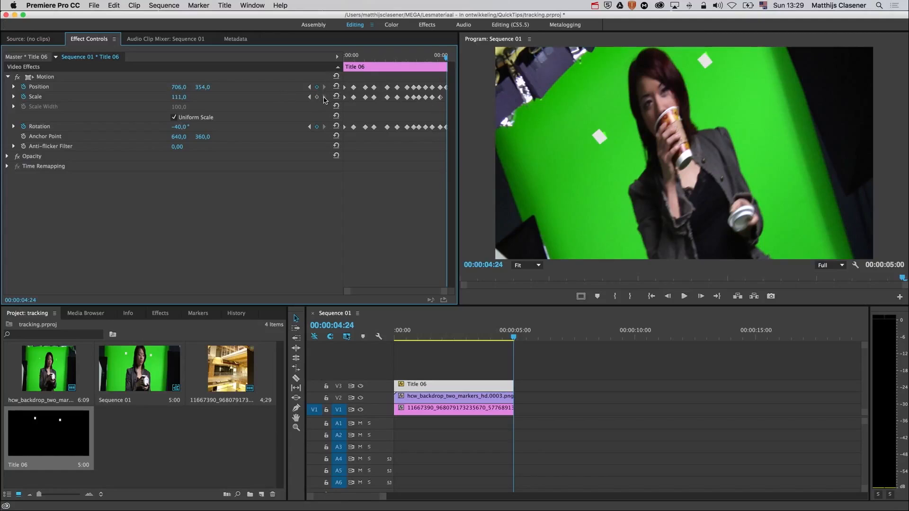
pyautogui.click(317, 97)
# - Select all of the title's Position, Scale and Rotation keyframes and copy them
pyautogui.rightClick(432, 80)
pyautogui.click(451, 152)
pyautogui.rightClick(427, 129)
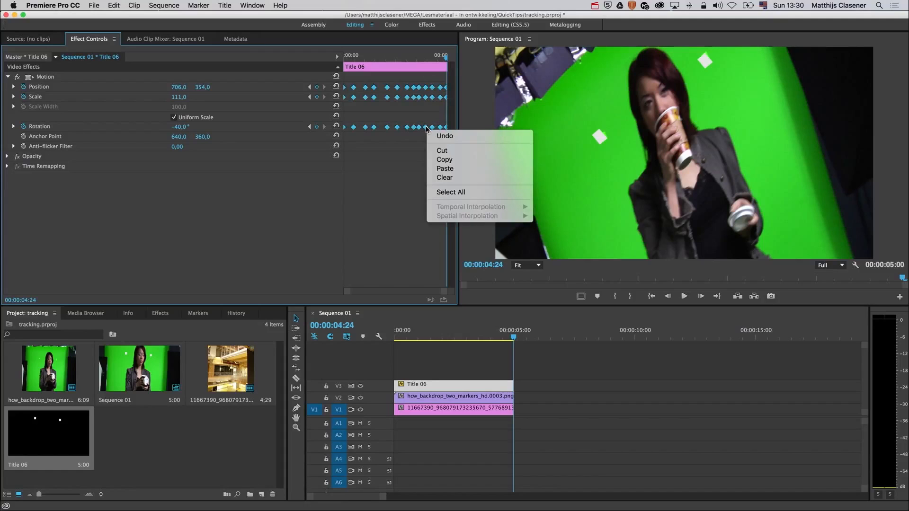
pyautogui.click(445, 160)
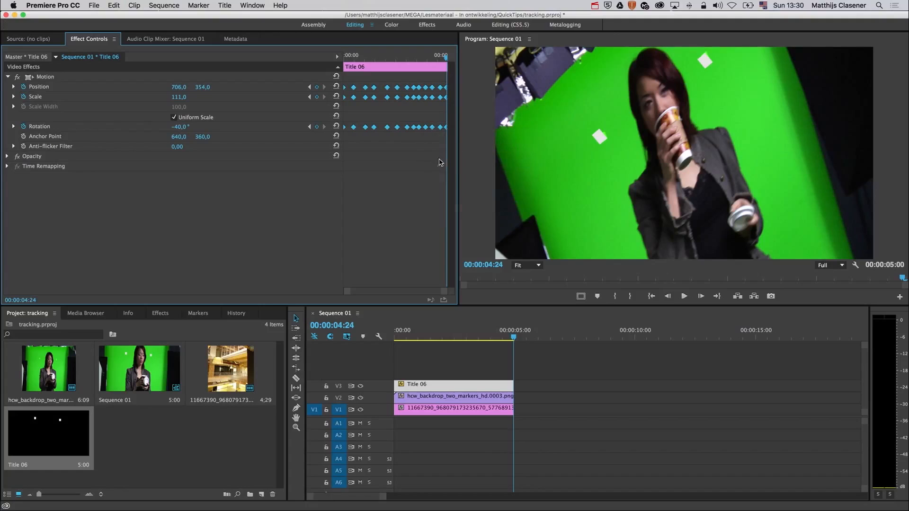
# - Paste the copied keyframes onto the Motion effect of the V1 background clip at the sequence start and expand its Motion properties
pyautogui.click(470, 413)
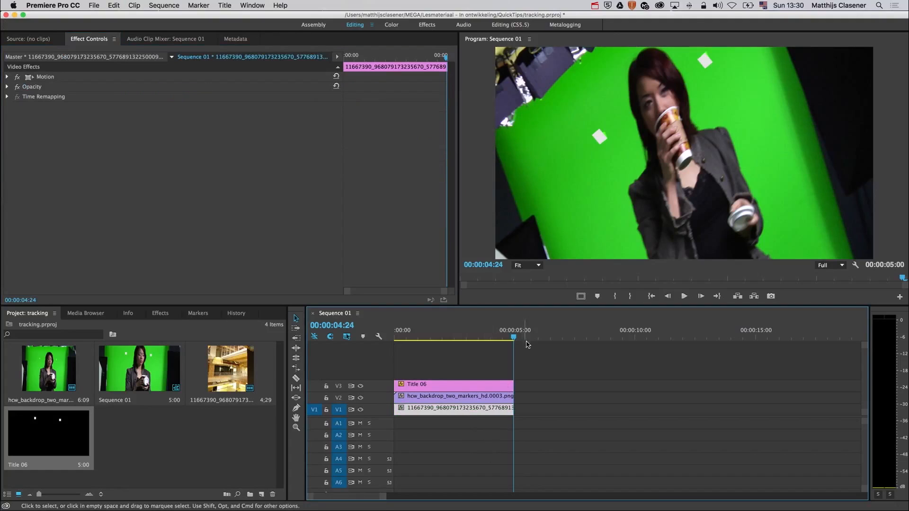
pyautogui.press('Home')
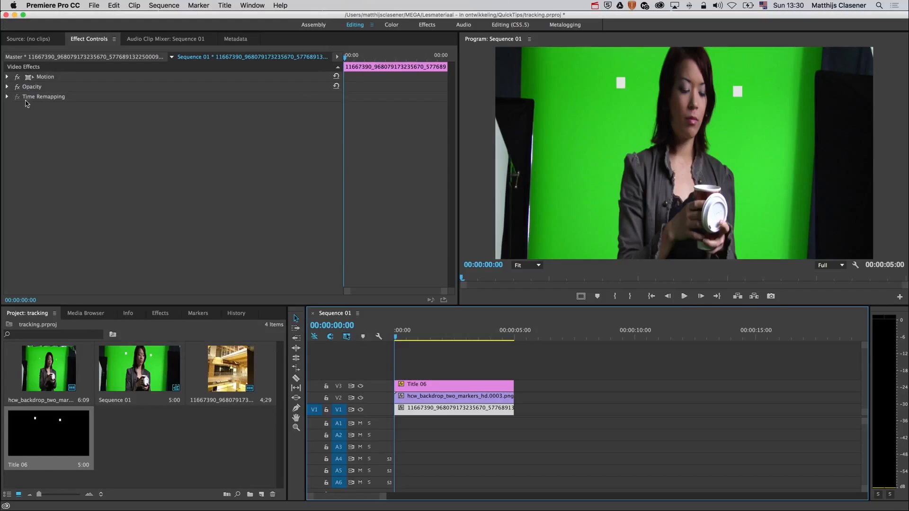
pyautogui.click(46, 78)
pyautogui.rightClick(364, 86)
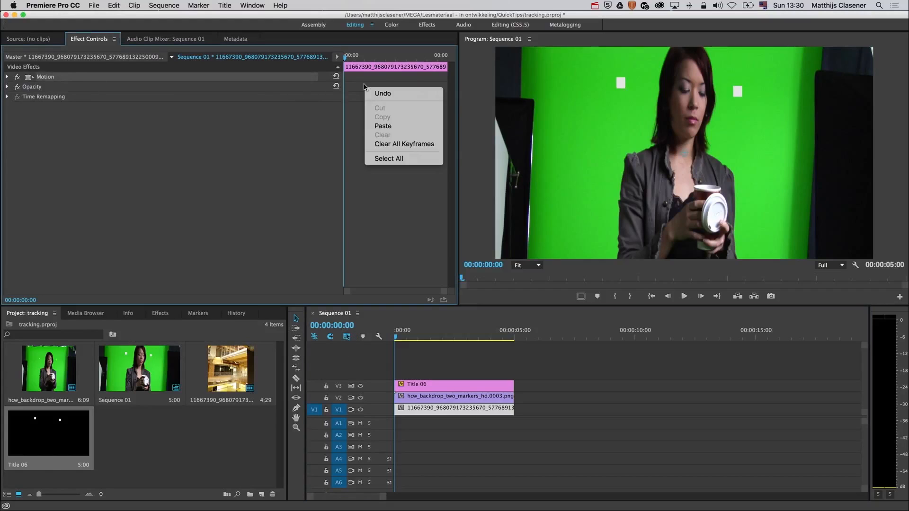
pyautogui.click(385, 126)
pyautogui.click(7, 77)
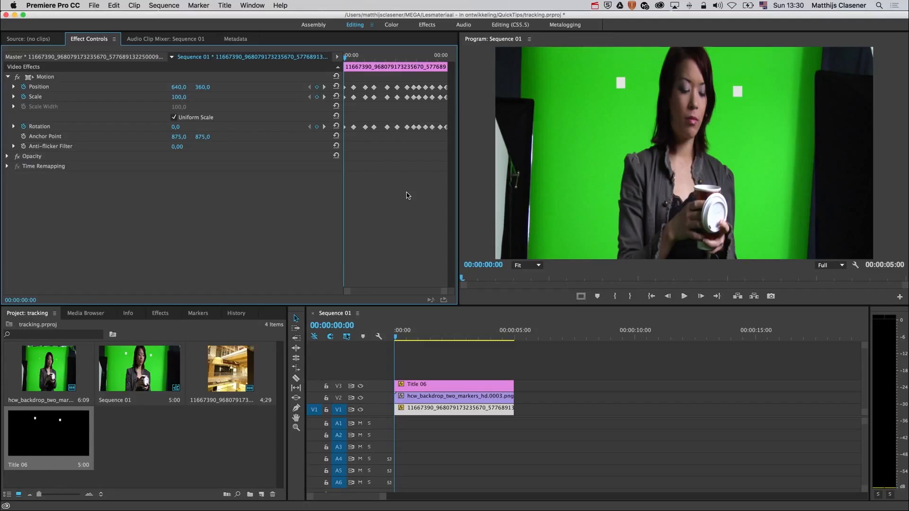
# - Hide video tracks V3 and V2 so that only the background on V1 is displayed
pyautogui.click(361, 386)
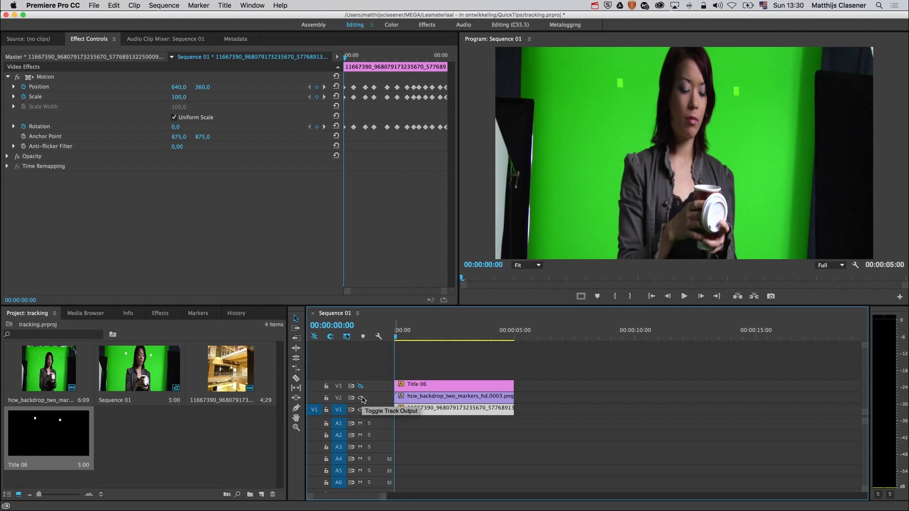
pyautogui.click(361, 398)
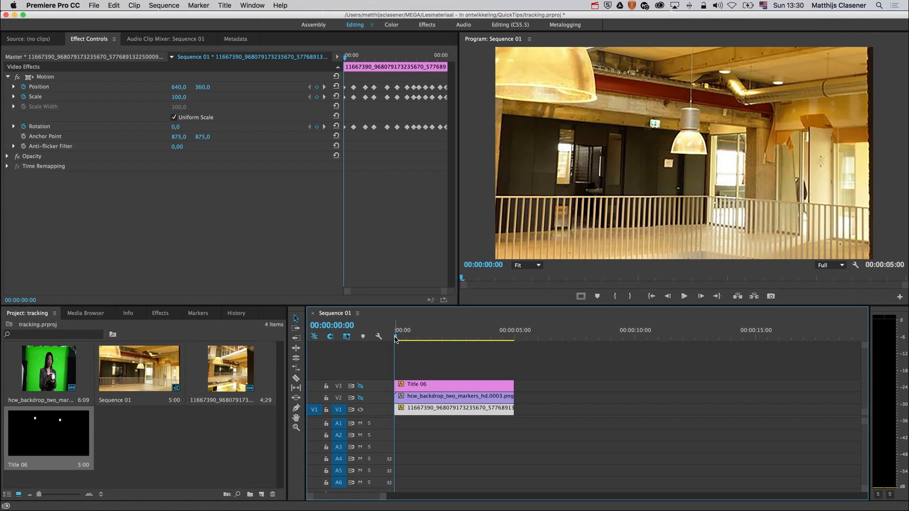
# - At the sequence start, make video track V2 visible again and select its green-screen clip
pyautogui.moveTo(395, 339)
pyautogui.mouseDown()
pyautogui.moveTo(503, 335)
pyautogui.moveTo(393, 336)
pyautogui.mouseUp()
pyautogui.click(360, 399)
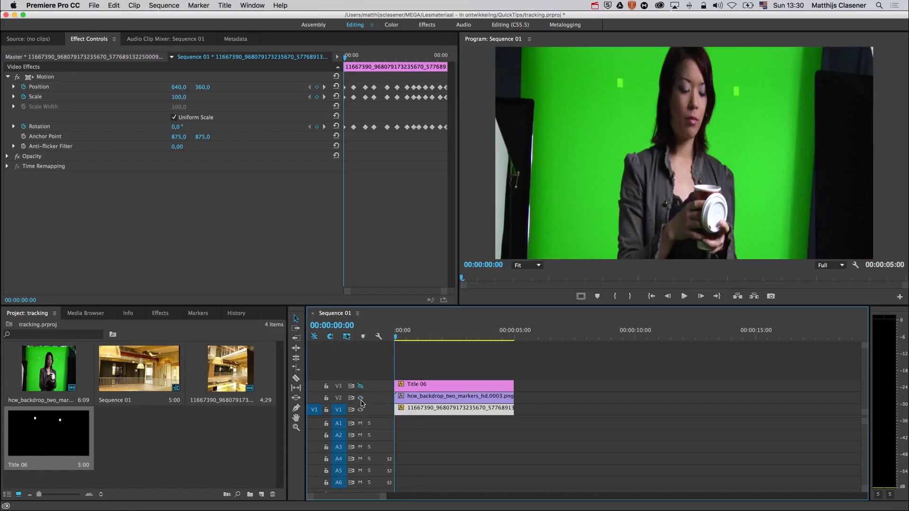
pyautogui.click(431, 401)
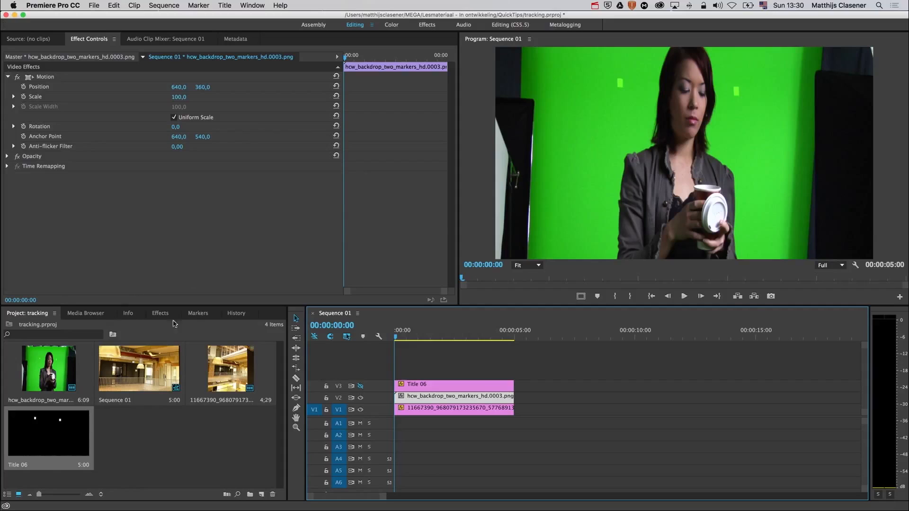
# - Apply the Ultra Key effect to the V2 clip and sample the green backdrop beside the woman as its key color
pyautogui.click(160, 313)
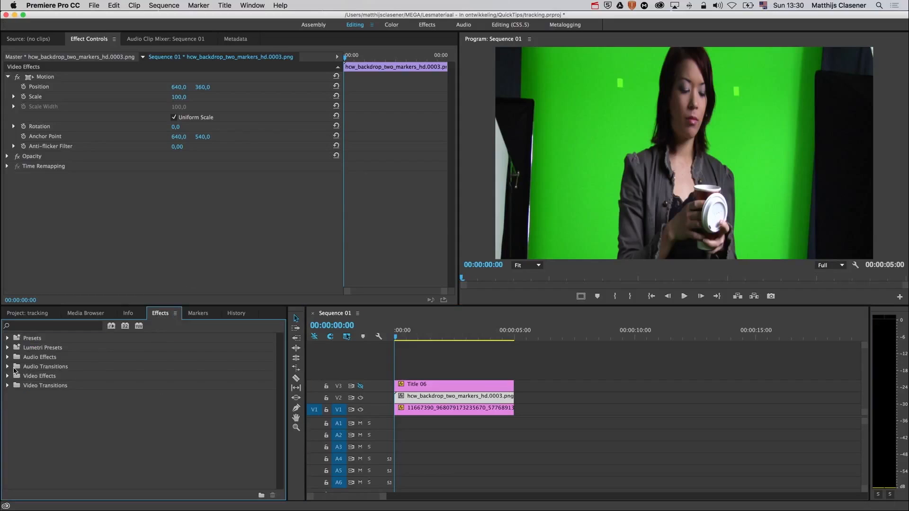
pyautogui.click(8, 377)
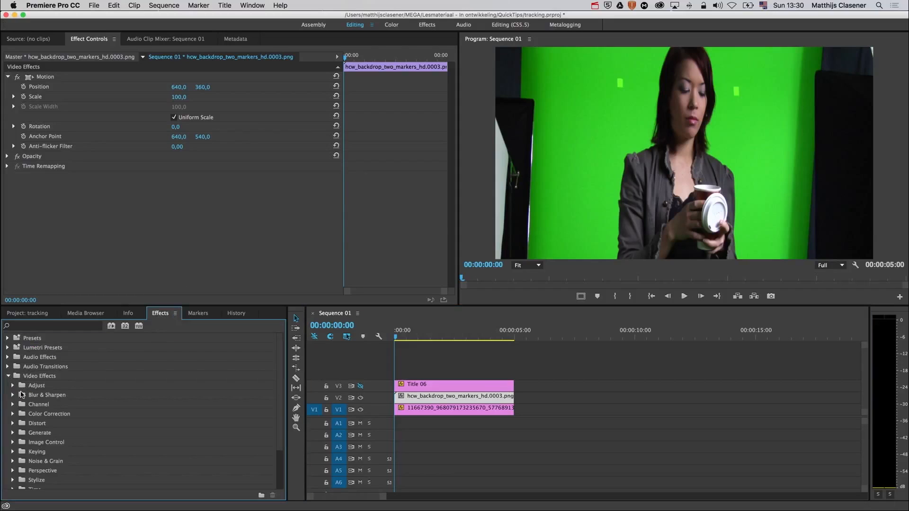
pyautogui.click(13, 453)
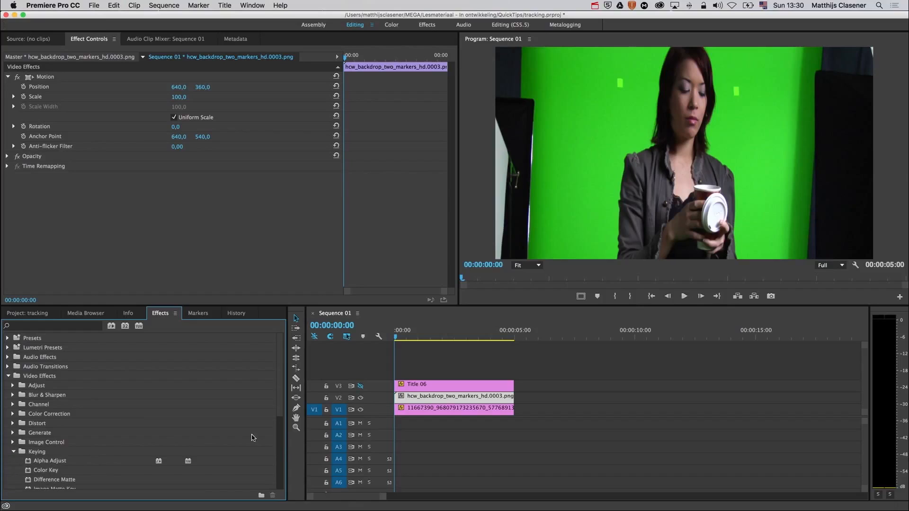
pyautogui.scroll(-2, 283, 406)
pyautogui.scroll(-5, 282, 405)
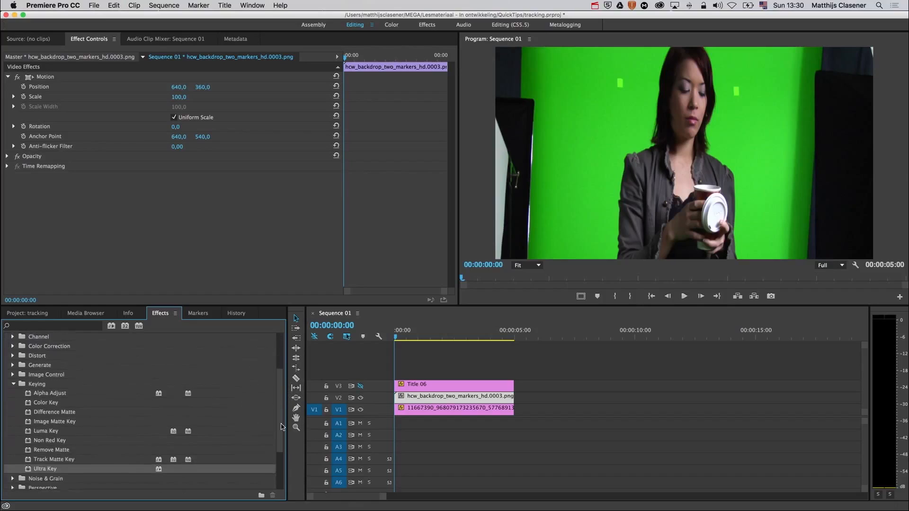
pyautogui.moveTo(50, 455); pyautogui.dragTo(412, 401)
pyautogui.click(185, 217)
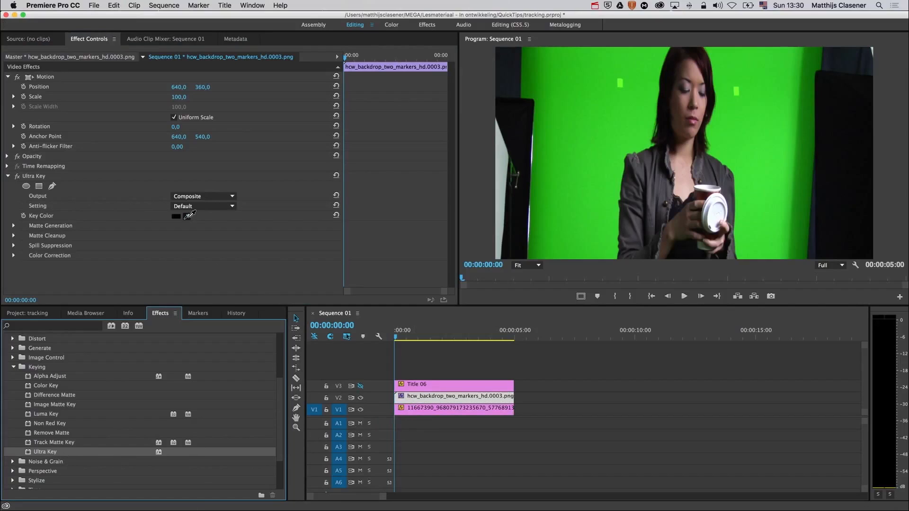
pyautogui.click(579, 171)
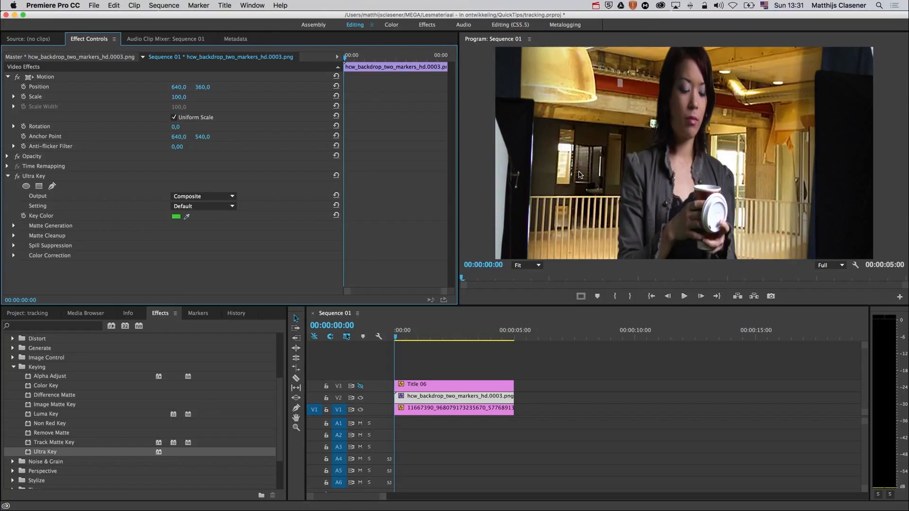
# - Add a rectangular opacity mask to the clip and reshape its four corners to enclose the woman, extending beyond the frame's upper and lower edges
pyautogui.click(7, 157)
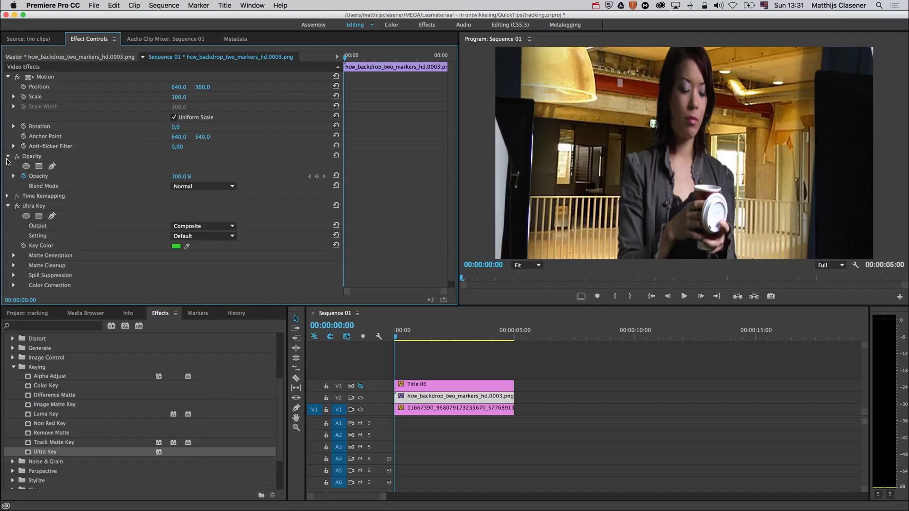
pyautogui.click(39, 166)
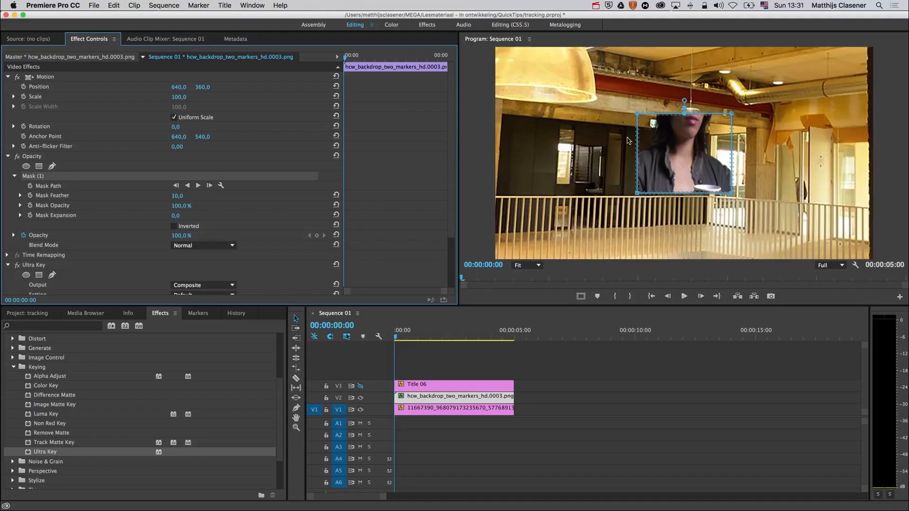
pyautogui.moveTo(636, 114); pyautogui.dragTo(613, 52)
pyautogui.moveTo(733, 115); pyautogui.dragTo(756, 83)
pyautogui.moveTo(762, 143); pyautogui.dragTo(748, 38)
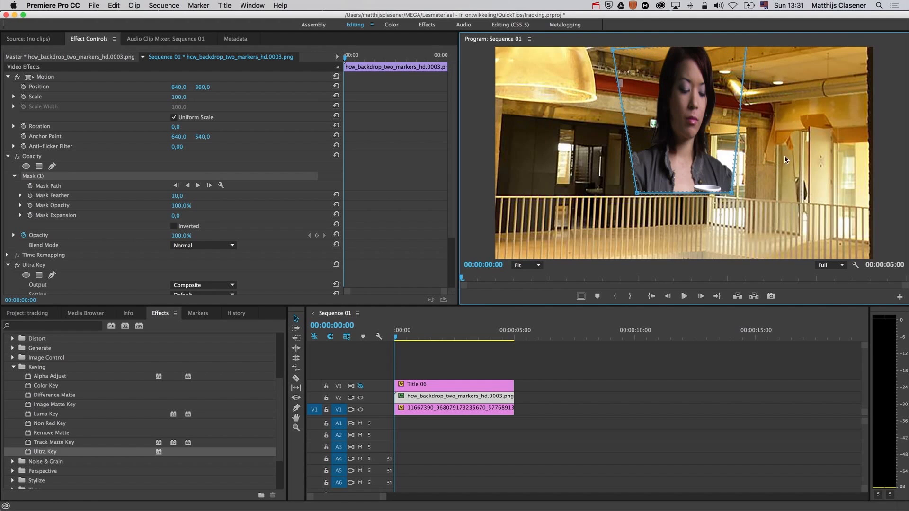
pyautogui.moveTo(731, 194); pyautogui.dragTo(764, 270)
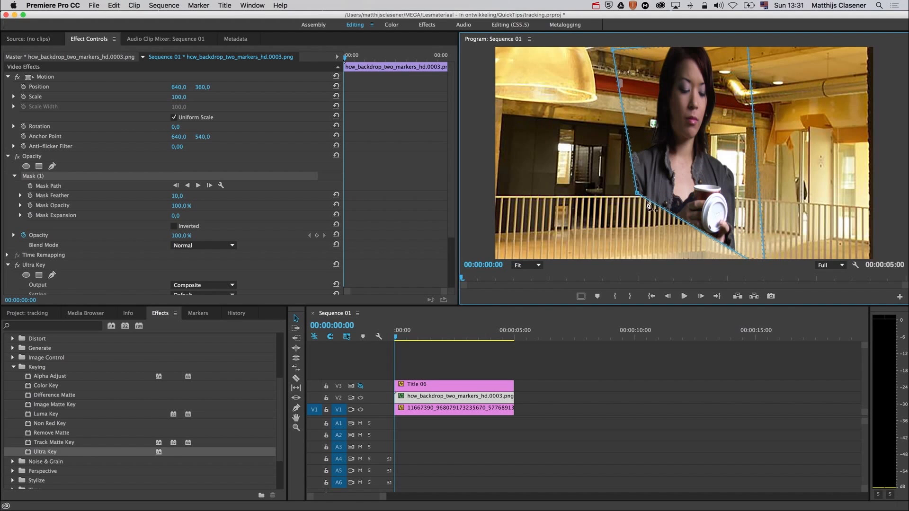
pyautogui.moveTo(639, 194); pyautogui.dragTo(591, 277)
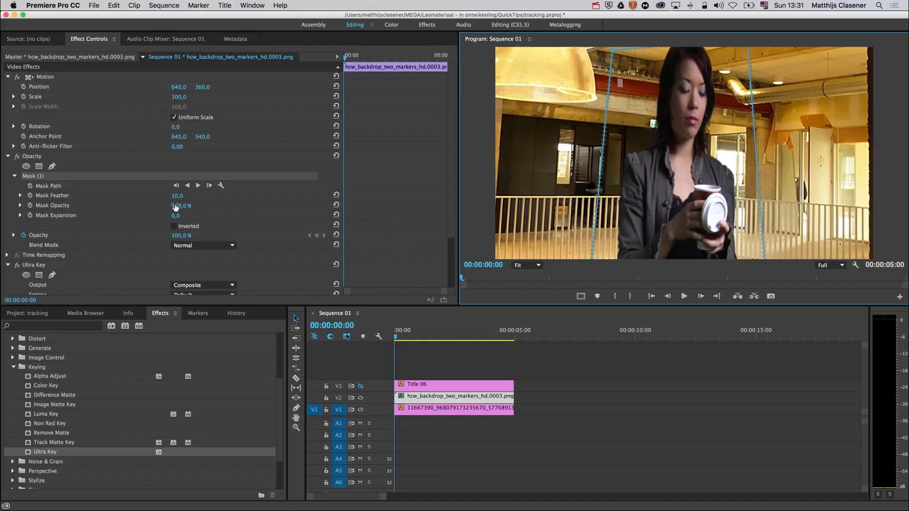
# - Track the mask path forward from the first frame and stop the tracking at 00:00:01:09
pyautogui.click(198, 187)
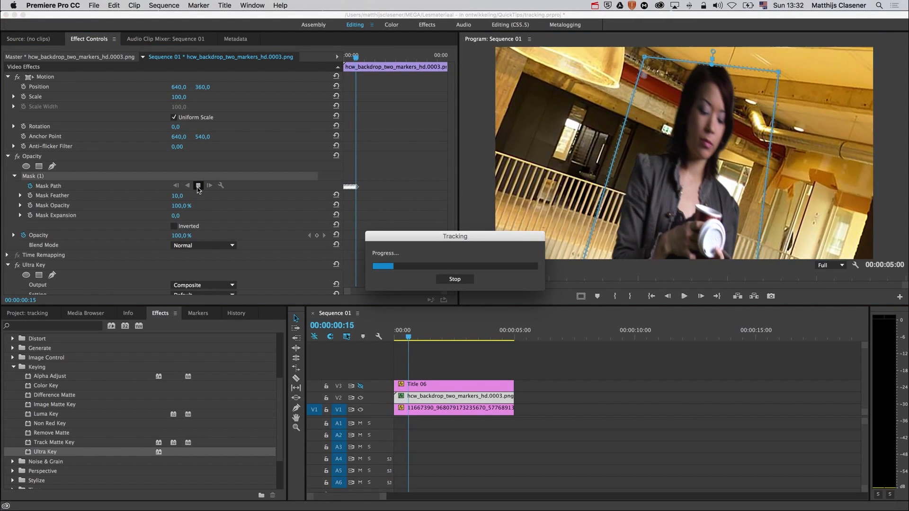
pyautogui.click(453, 279)
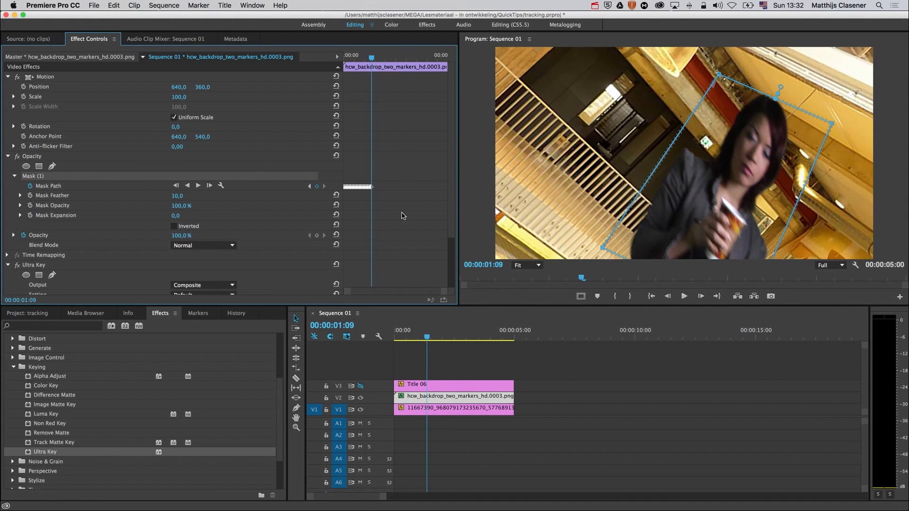
pyautogui.click(427, 333)
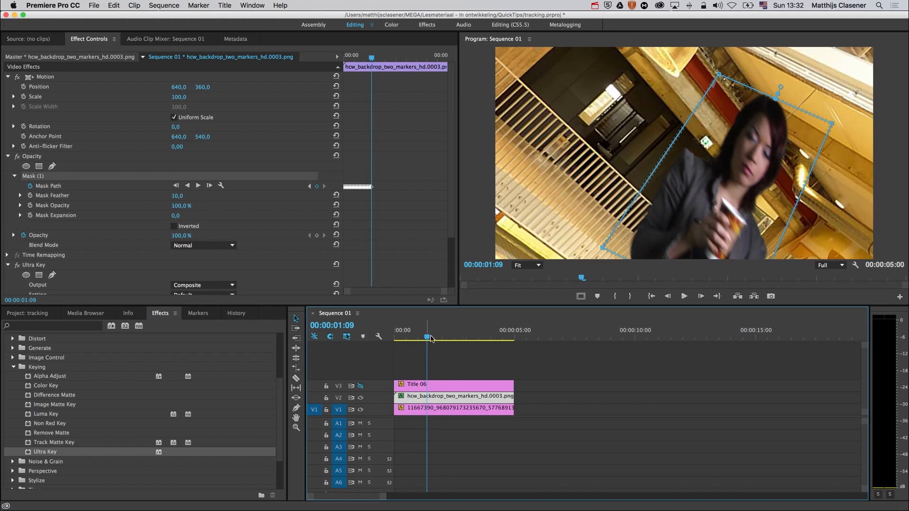
# - At 00:00:00:10, raise the mask's two upper corners above the frame and run the forward tracking again for a stretch before stopping it
pyautogui.moveTo(428, 337); pyautogui.dragTo(405, 338)
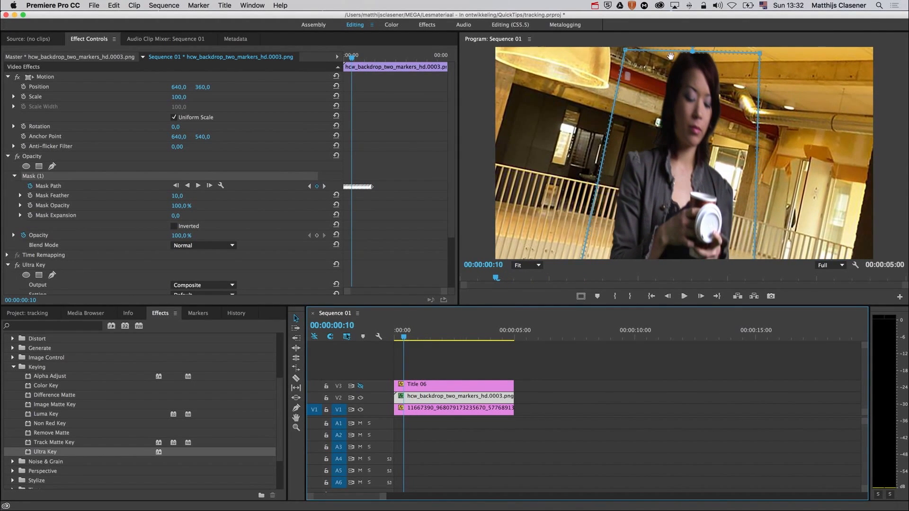
pyautogui.click(626, 50)
pyautogui.moveTo(626, 43); pyautogui.dragTo(626, 34)
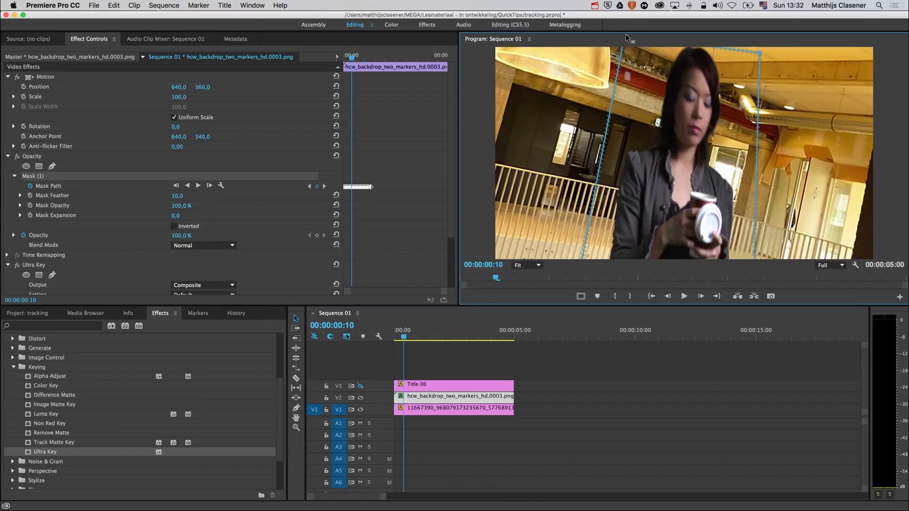
pyautogui.moveTo(759, 51); pyautogui.dragTo(759, 41)
pyautogui.click(403, 339)
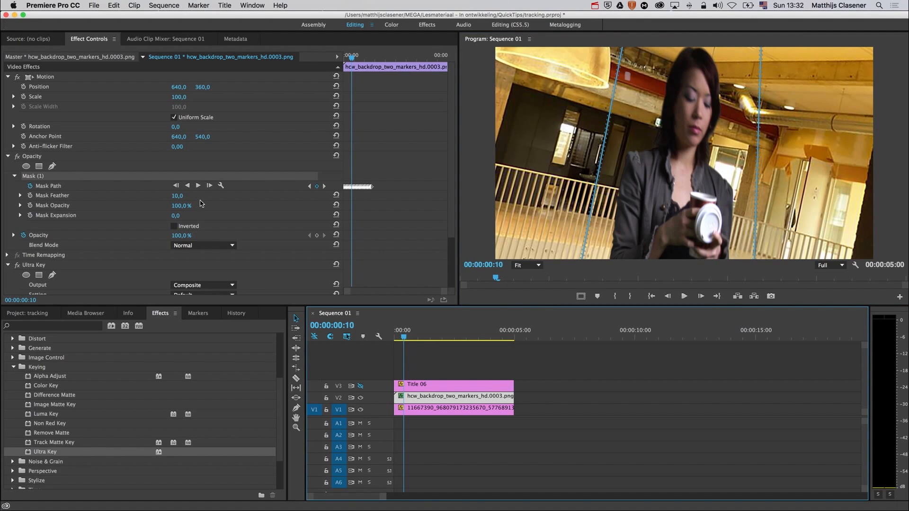
pyautogui.click(198, 186)
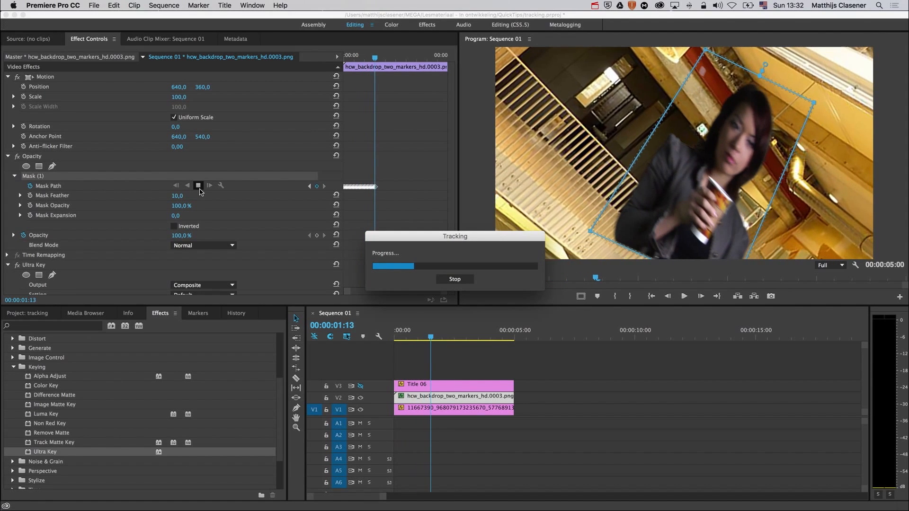
pyautogui.click(448, 279)
# - View the program image at 50% and, at 00:00:01:09, pull the mask's two lower corners farther below the frame
pyautogui.moveTo(444, 339)
pyautogui.mouseDown()
pyautogui.moveTo(419, 336)
pyautogui.moveTo(427, 336)
pyautogui.mouseUp()
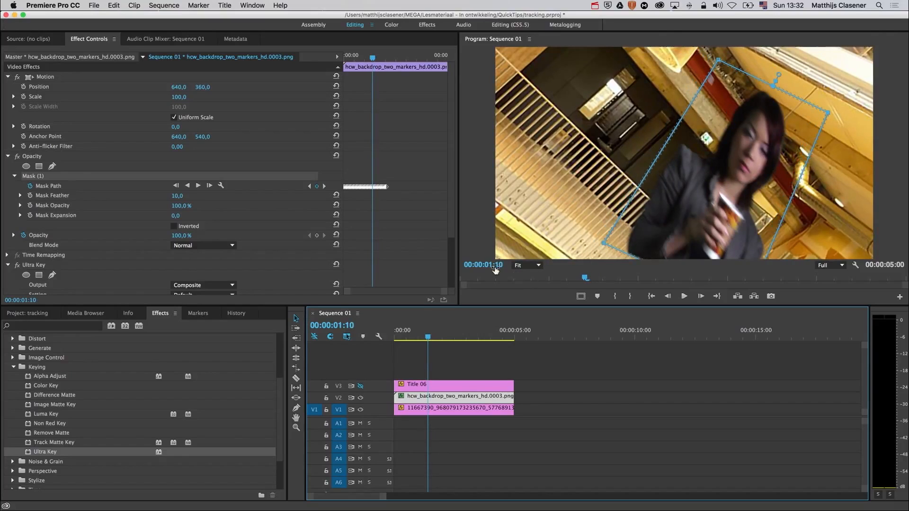
pyautogui.click(538, 267)
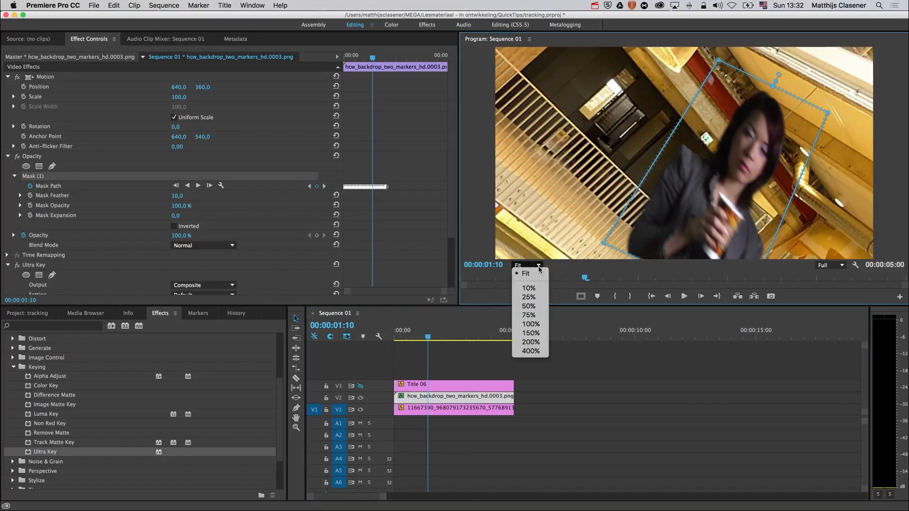
pyautogui.click(538, 306)
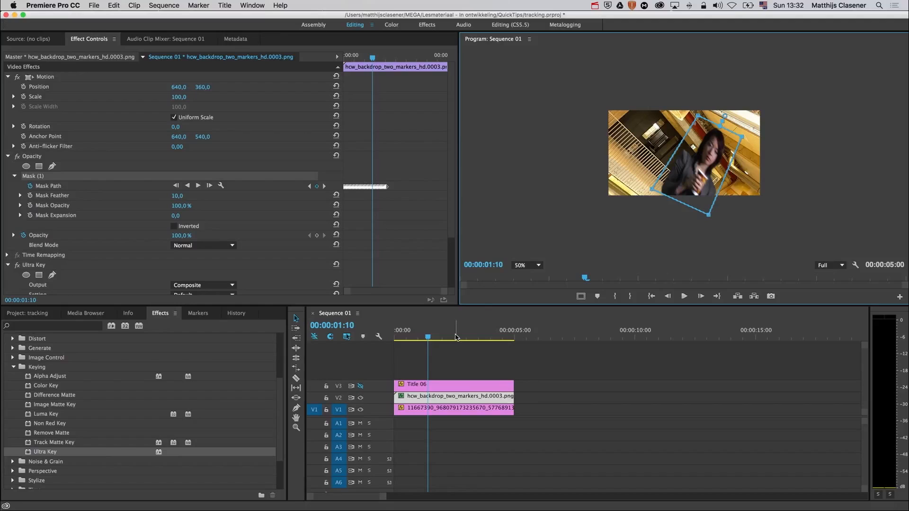
pyautogui.click(430, 338)
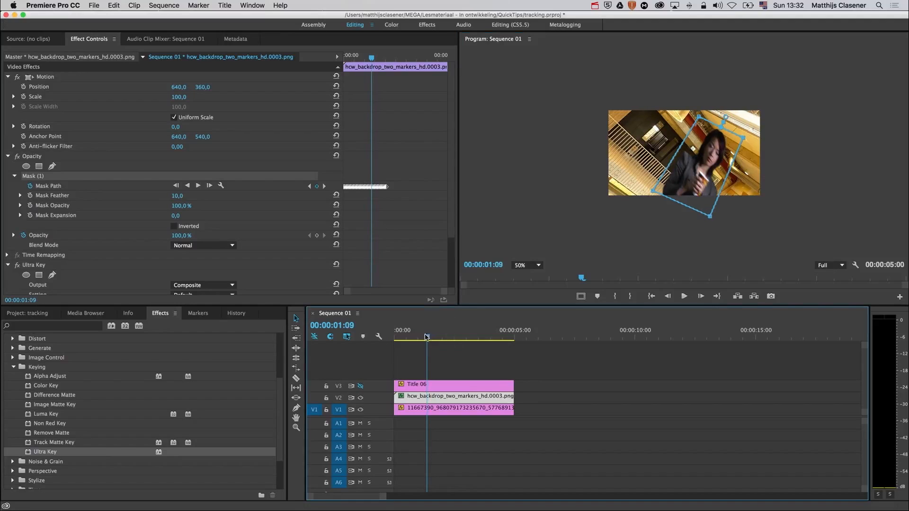
pyautogui.moveTo(653, 191); pyautogui.dragTo(637, 213)
pyautogui.moveTo(711, 218); pyautogui.dragTo(714, 238)
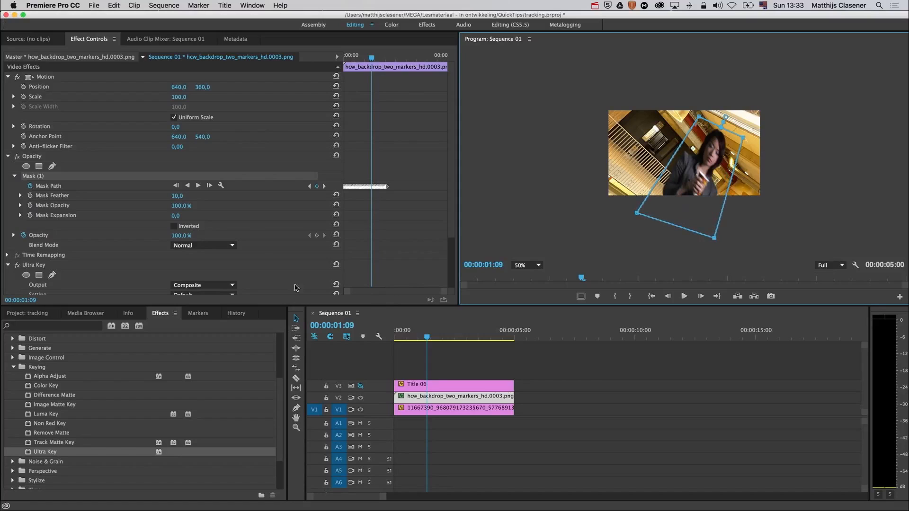
# - Track the mask forward from 00:00:01:09 to the last frame, pausing at 00:00:04:13 to move its lower-right corner outward
pyautogui.click(198, 186)
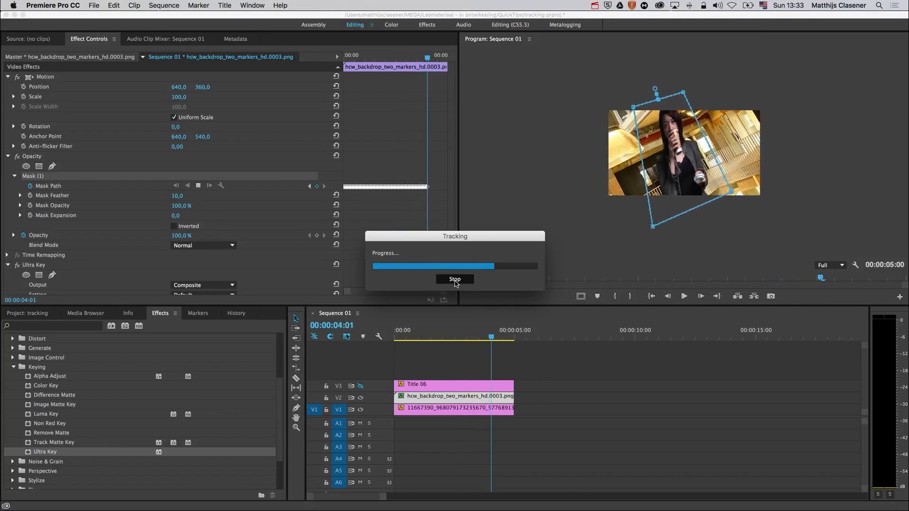
pyautogui.click(455, 280)
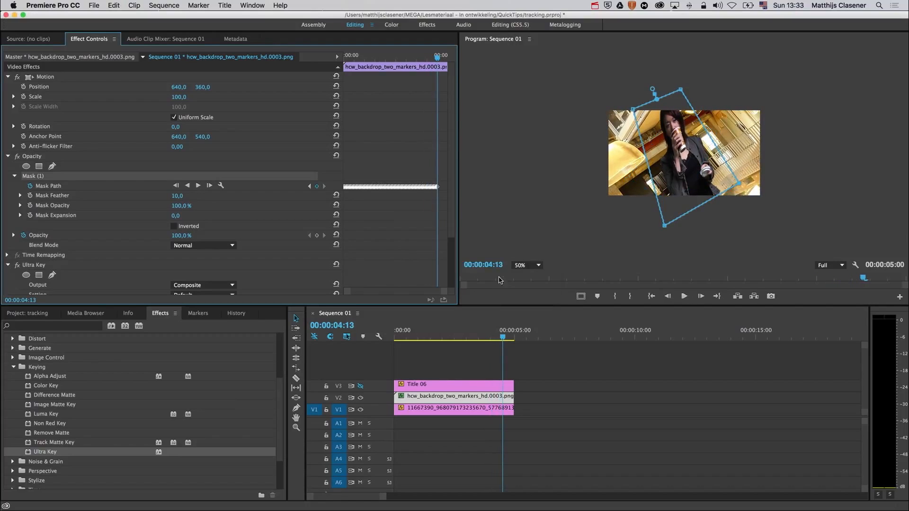
pyautogui.click(741, 187)
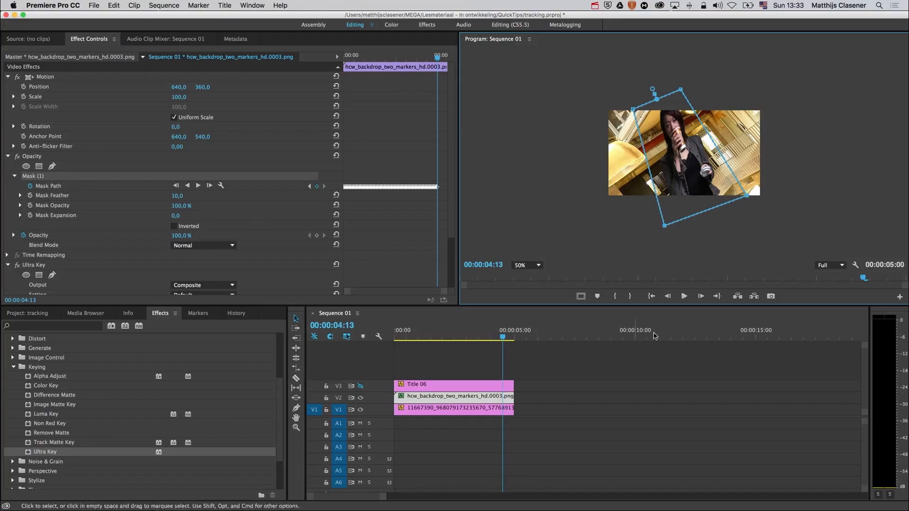
pyautogui.click(198, 186)
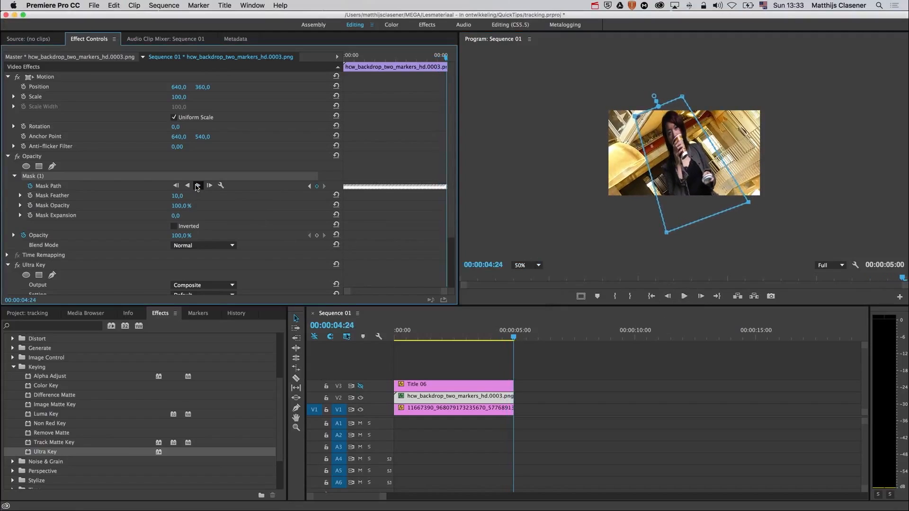
# - Scrub from the sequence start to 00:00:03:19 to check the masked key against the moving background
pyautogui.press('Home')
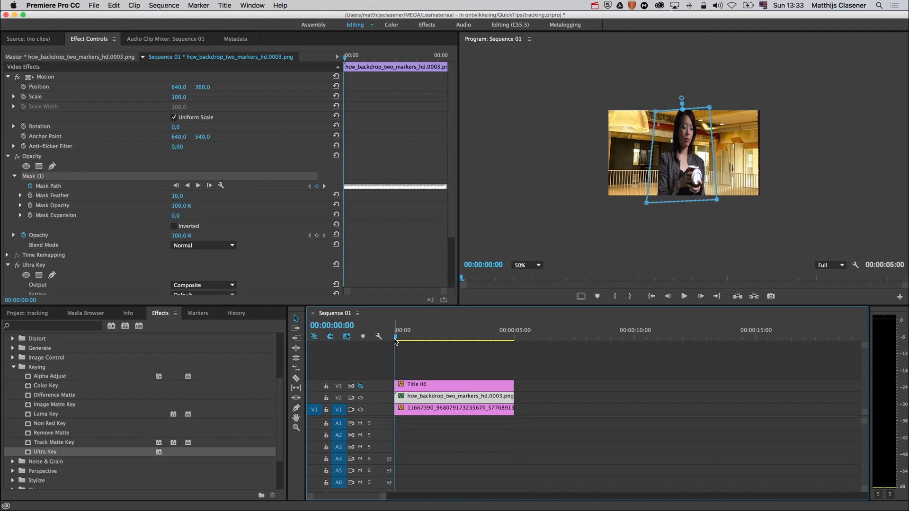
pyautogui.moveTo(395, 341); pyautogui.dragTo(470, 336)
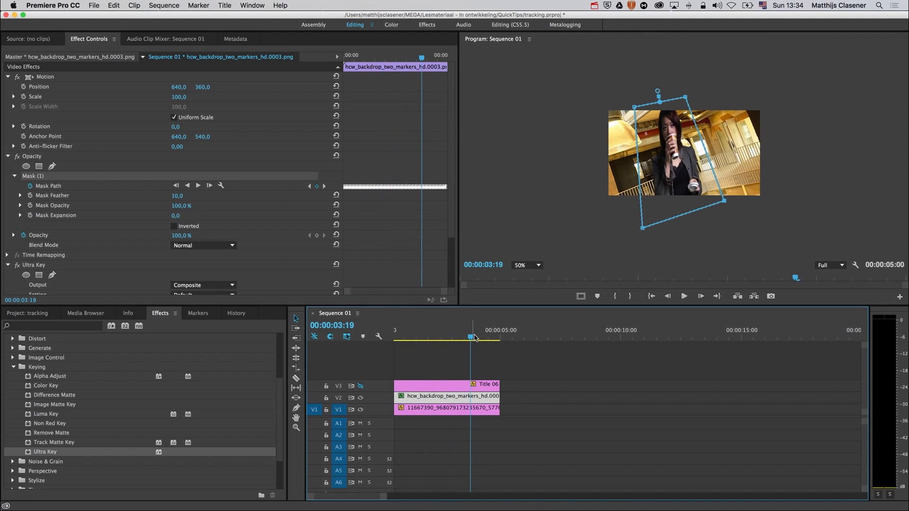